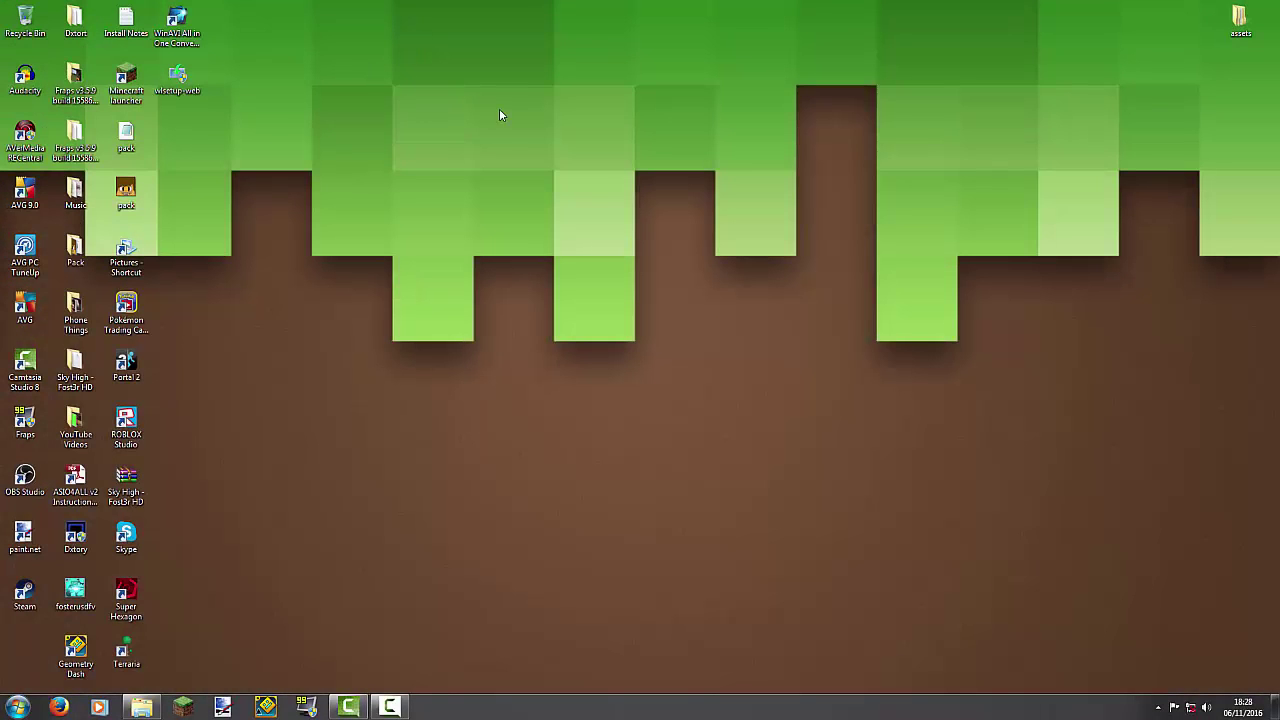
pyautogui.moveTo(393, 257); pyautogui.dragTo(528, 328)
pyautogui.moveTo(485, 134); pyautogui.dragTo(909, 311)
pyautogui.moveTo(594, 106); pyautogui.dragTo(763, 318)
pyautogui.moveTo(420, 18); pyautogui.dragTo(1108, 507)
pyautogui.moveTo(543, 137); pyautogui.dragTo(558, 176)
pyautogui.moveTo(494, 120); pyautogui.dragTo(700, 334)
pyautogui.moveTo(562, 171); pyautogui.dragTo(614, 212)
pyautogui.moveTo(309, 5); pyautogui.dragTo(330, 148)
# Close the Windows Explorer window that is still running
pyautogui.press('super')
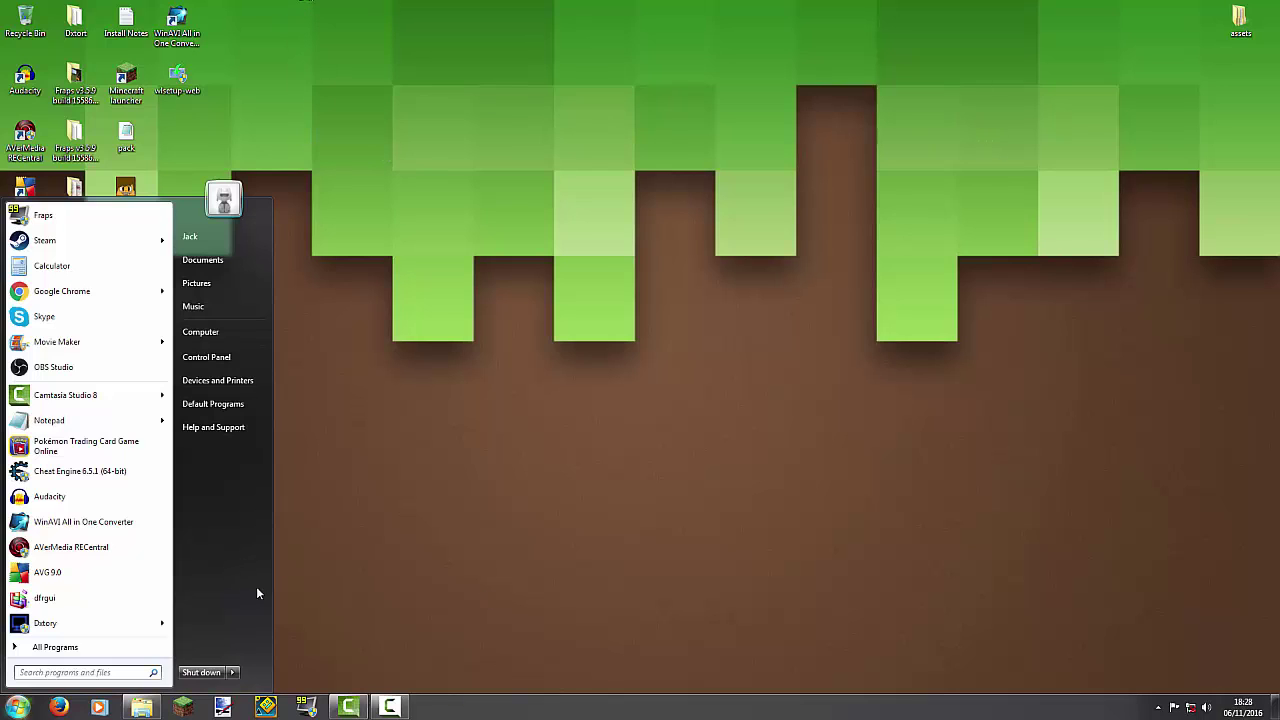
pyautogui.rightClick(140, 706)
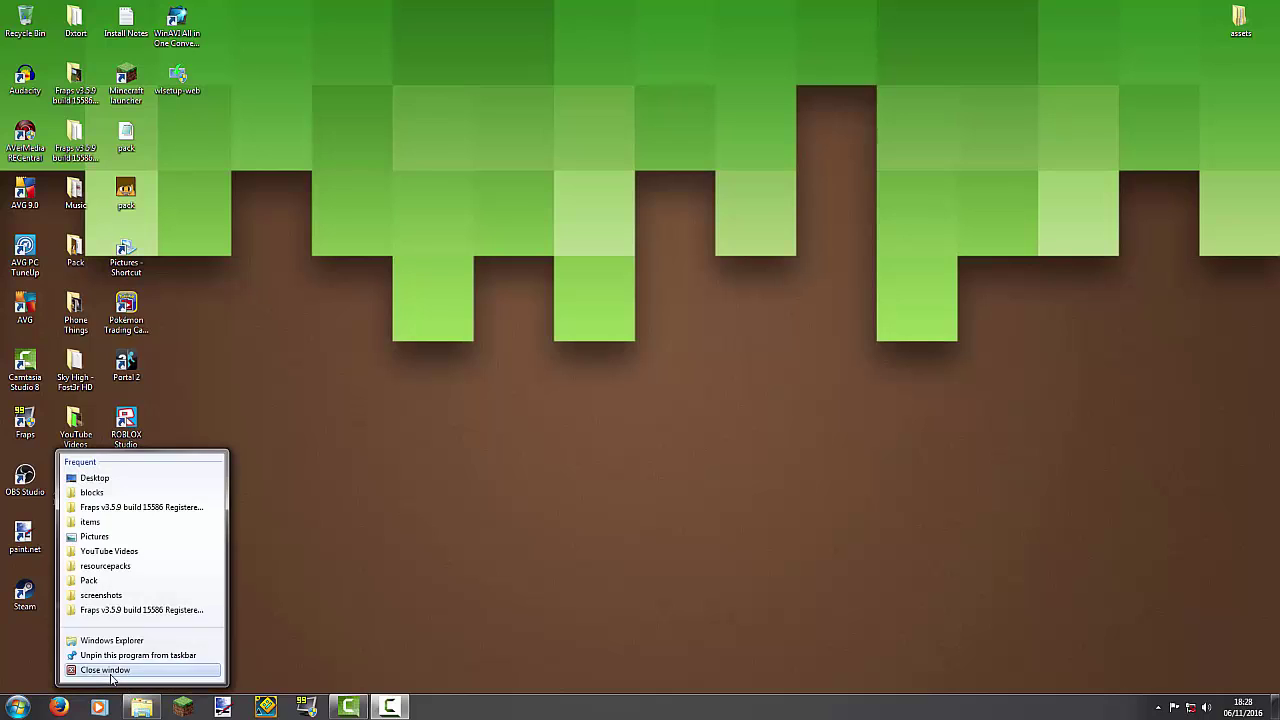
pyautogui.click(111, 674)
pyautogui.moveTo(398, 615); pyautogui.dragTo(621, 327)
# Search Windows for %appdata% and open the Roaming folder
pyautogui.click(18, 707)
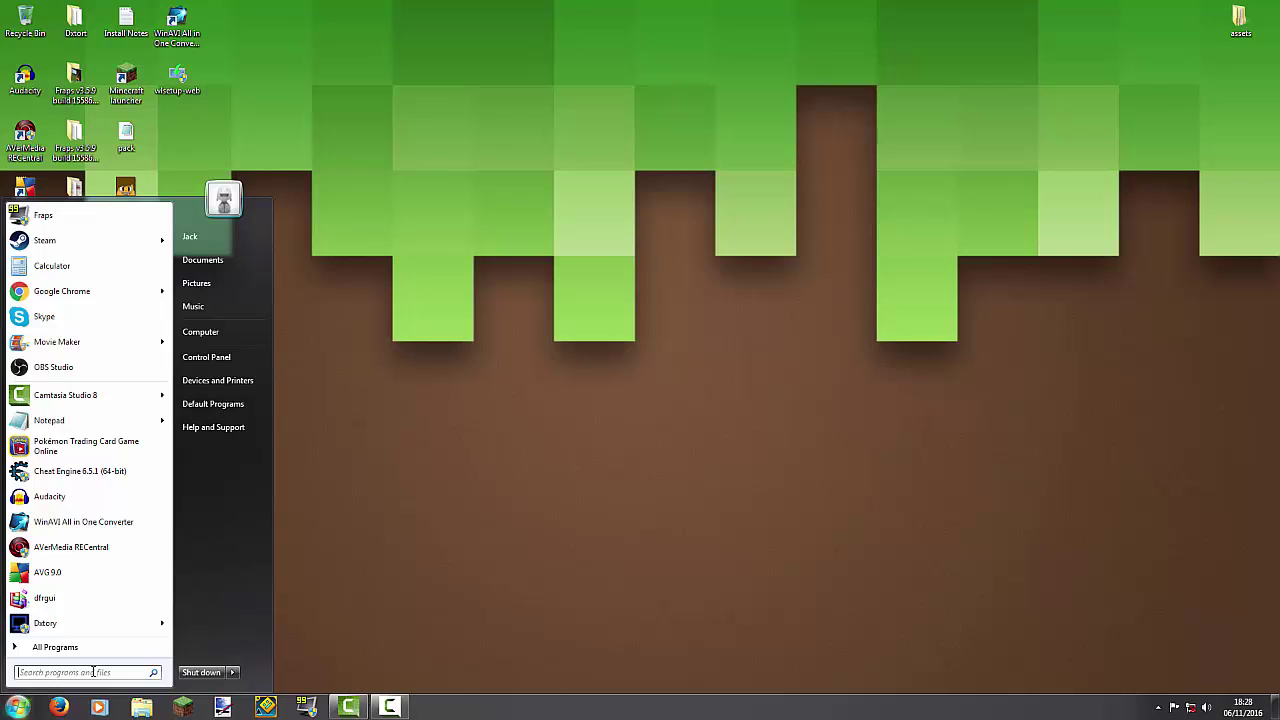
pyautogui.write('%')
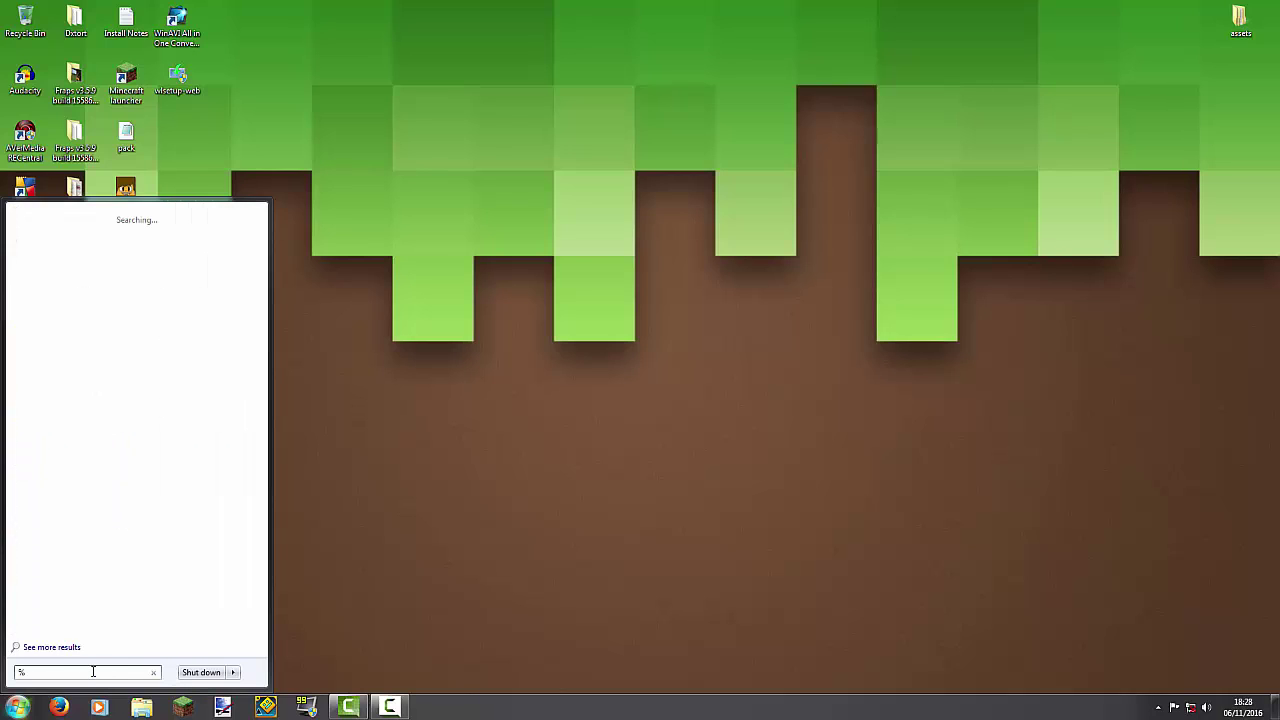
pyautogui.write('app')
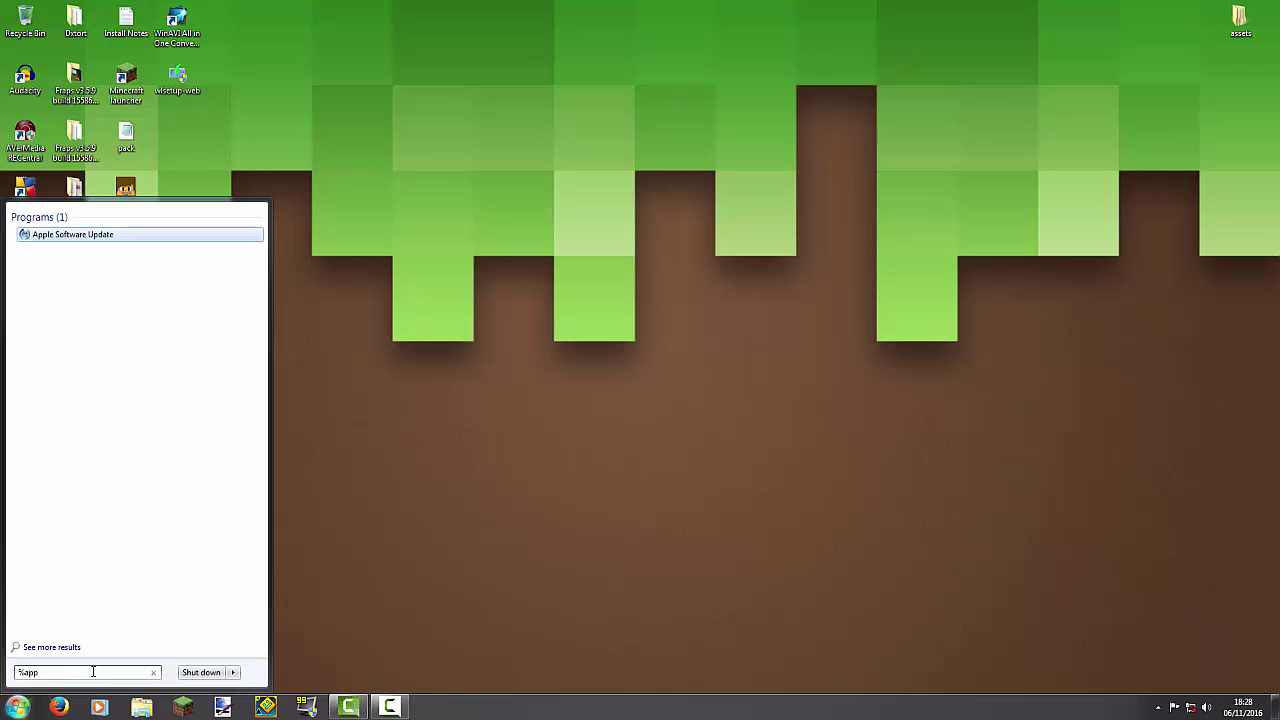
pyautogui.write('dat')
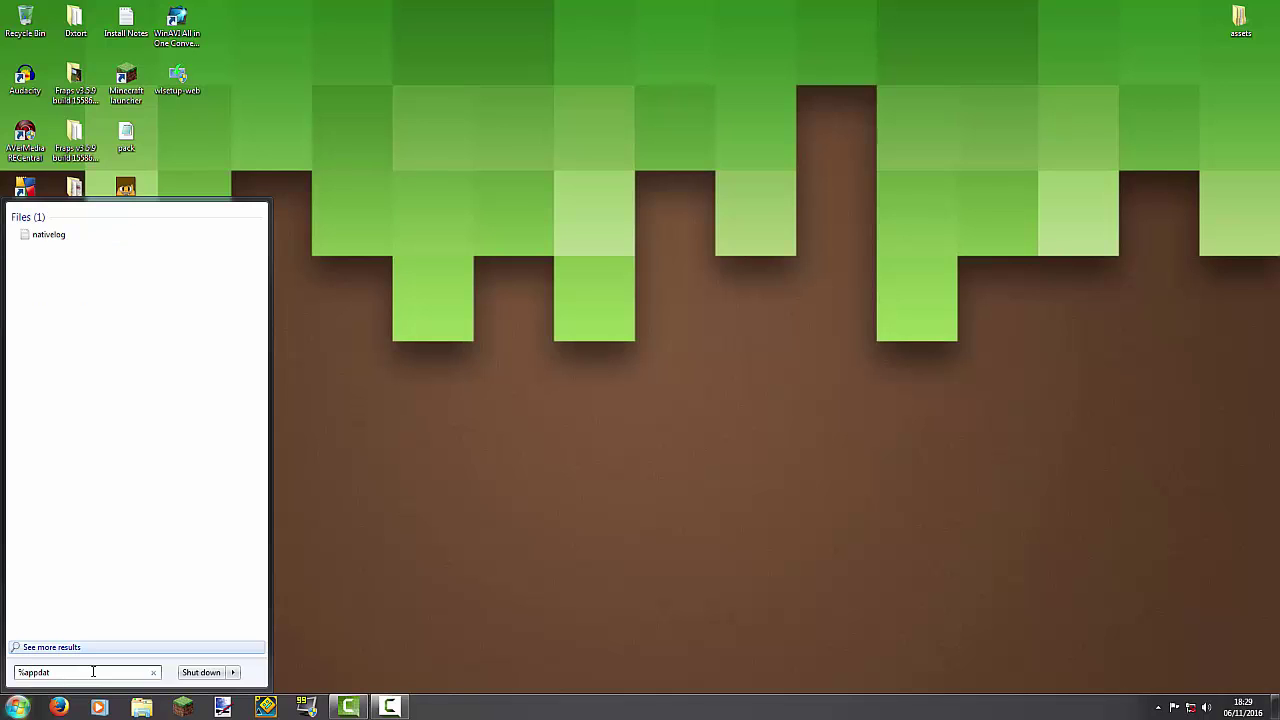
pyautogui.write('a%')
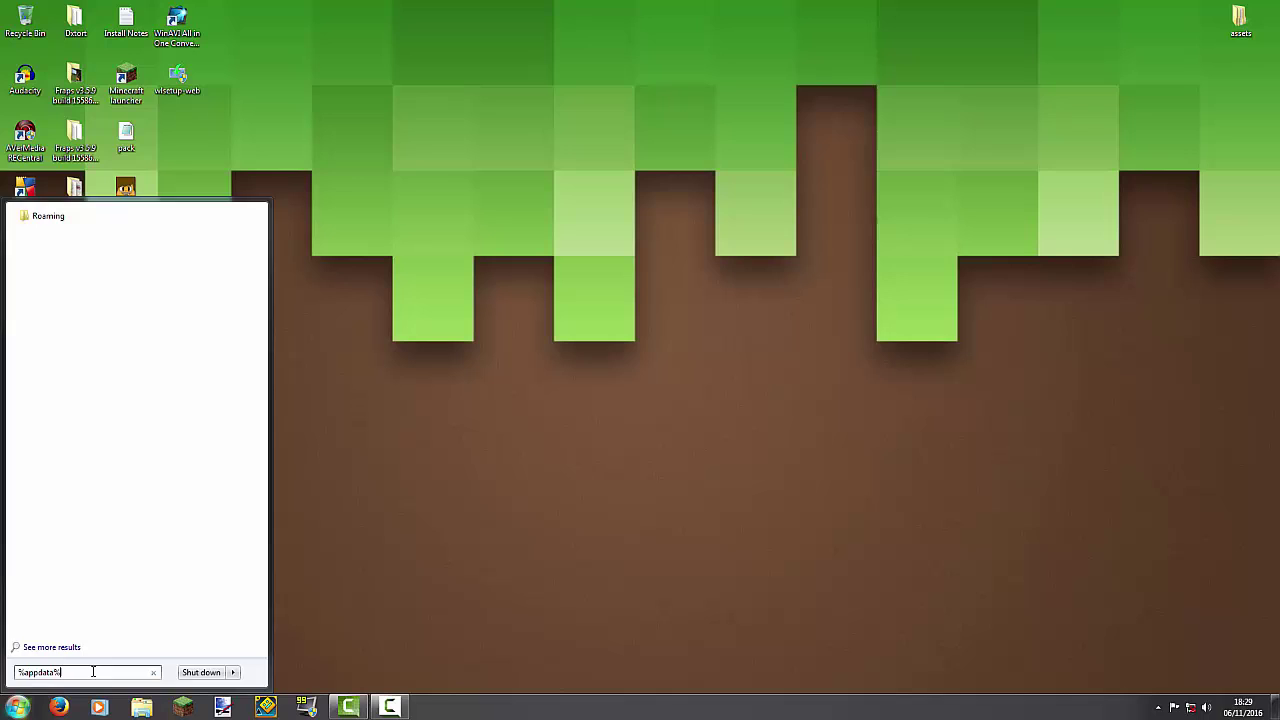
pyautogui.press('Return')
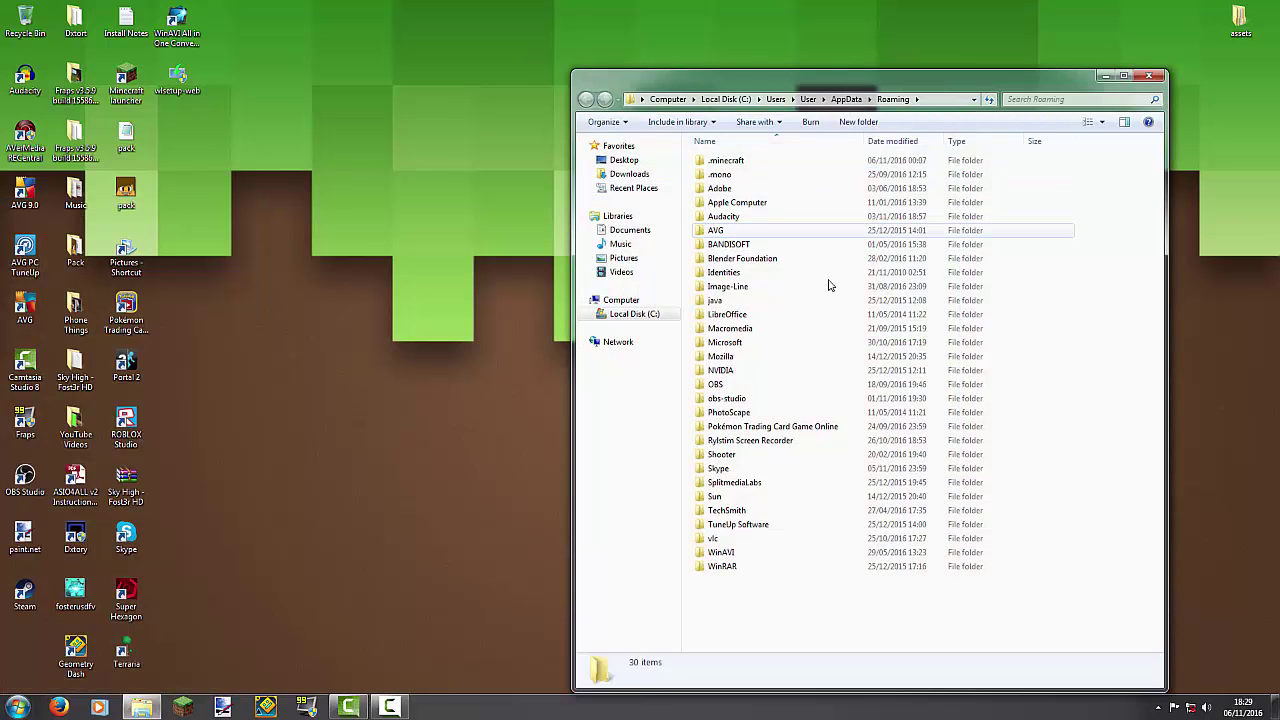
# Open the .minecraft folder and go to the 1.8.9 folder inside versions
pyautogui.doubleClick(784, 162)
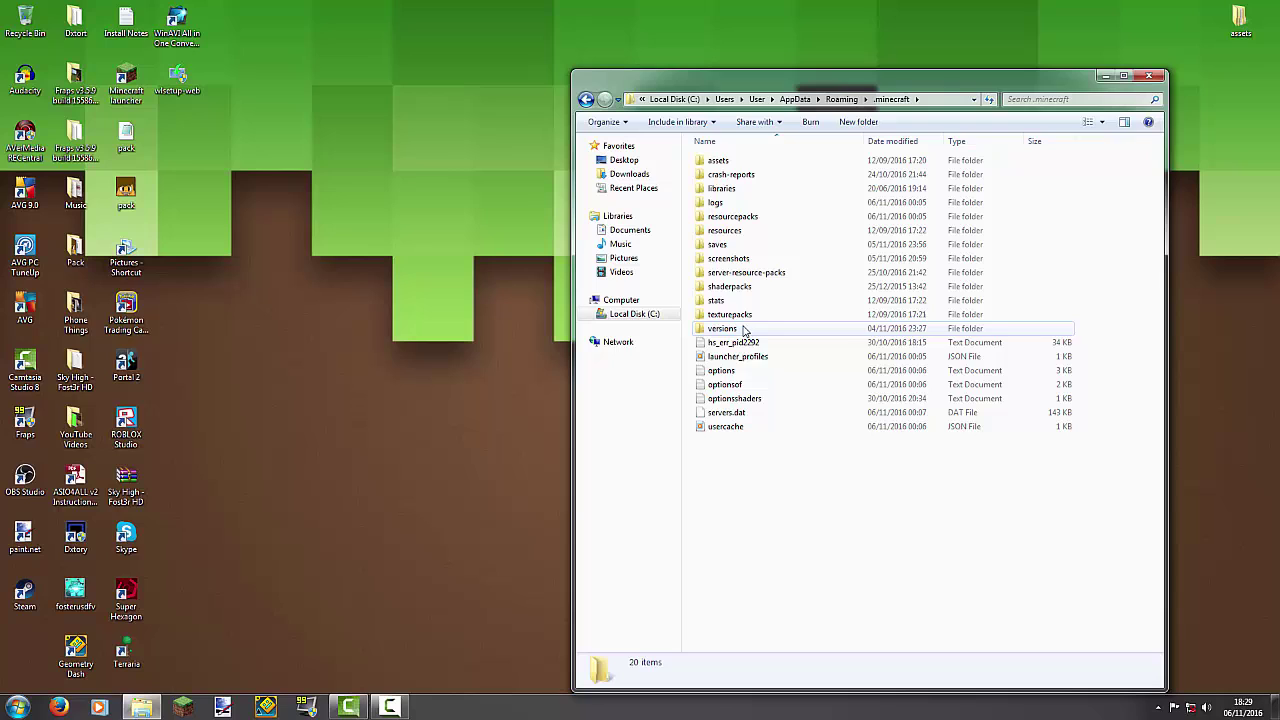
pyautogui.doubleClick(743, 330)
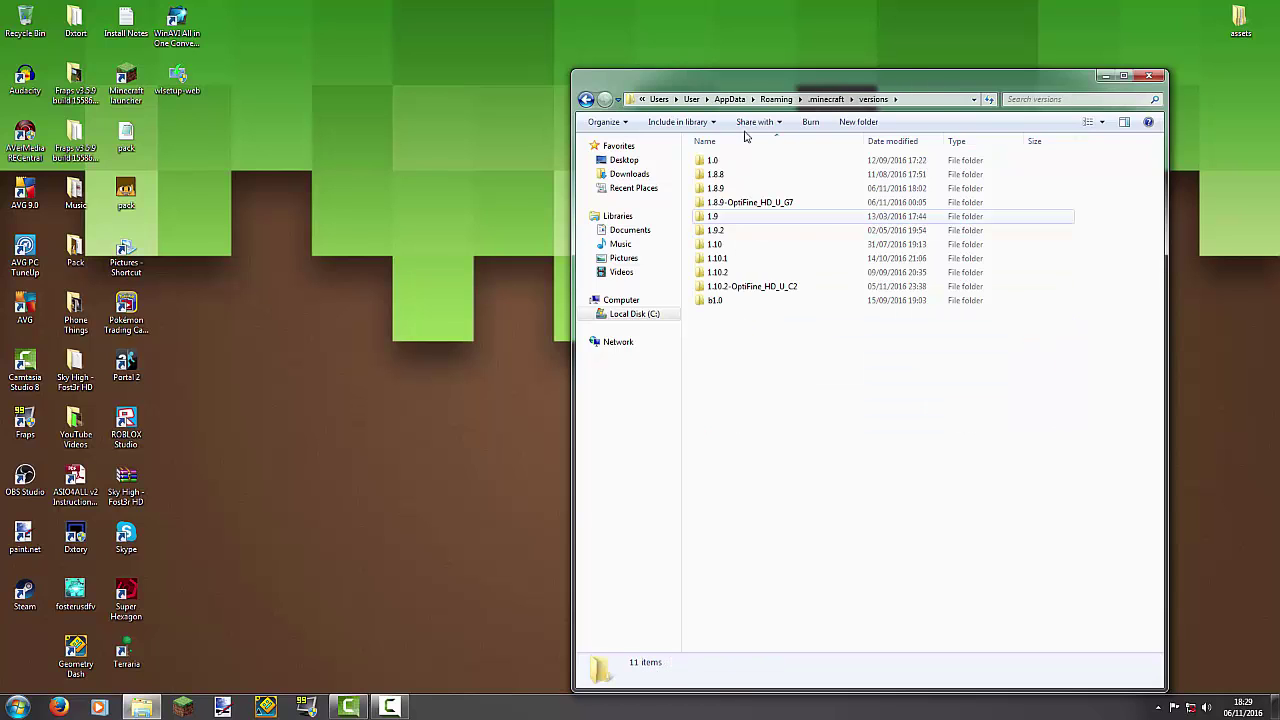
pyautogui.doubleClick(785, 191)
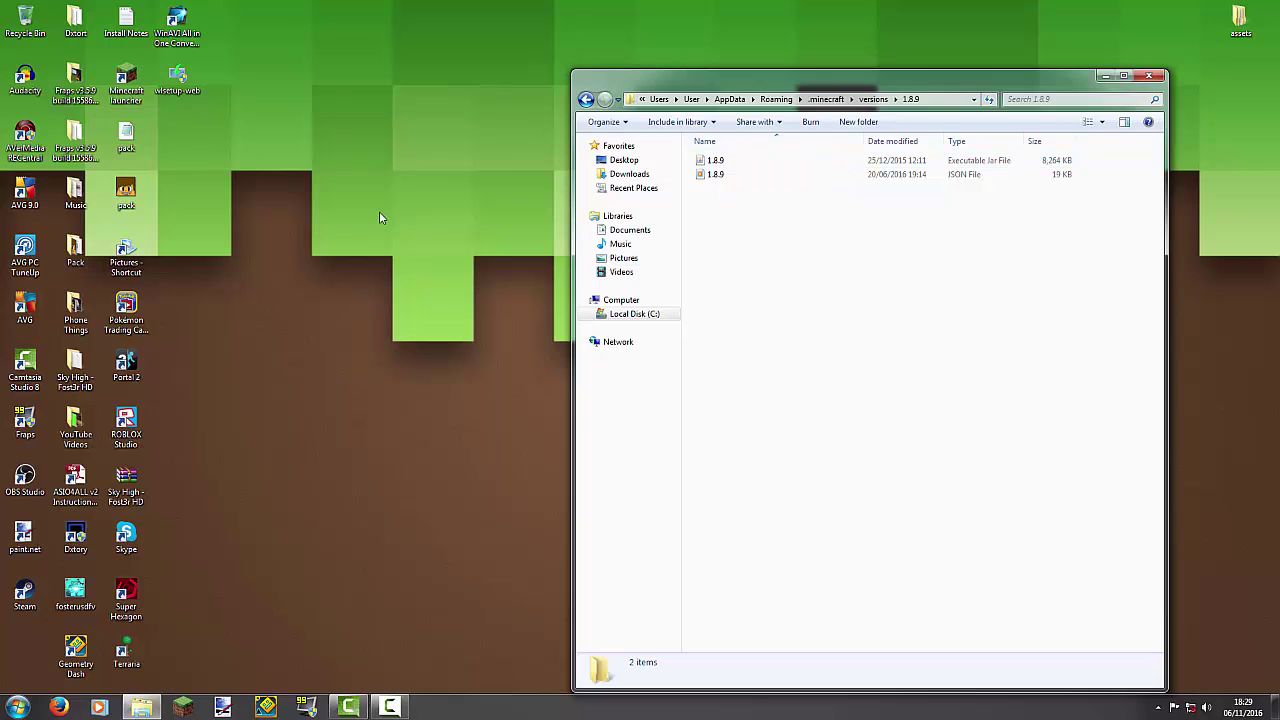
pyautogui.moveTo(342, 204); pyautogui.dragTo(440, 293)
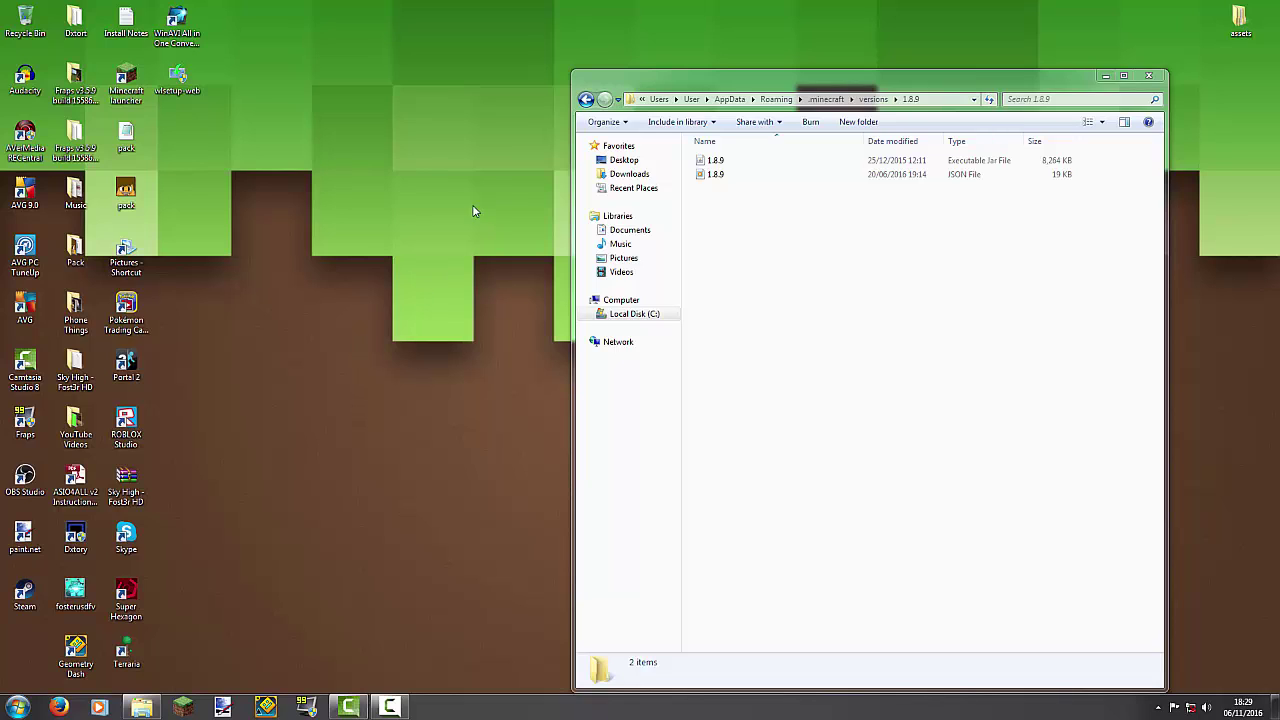
# Open the 1.8.9 executable jar file with WinRAR archiver and dismiss the licence purchase reminder
pyautogui.rightClick(726, 163)
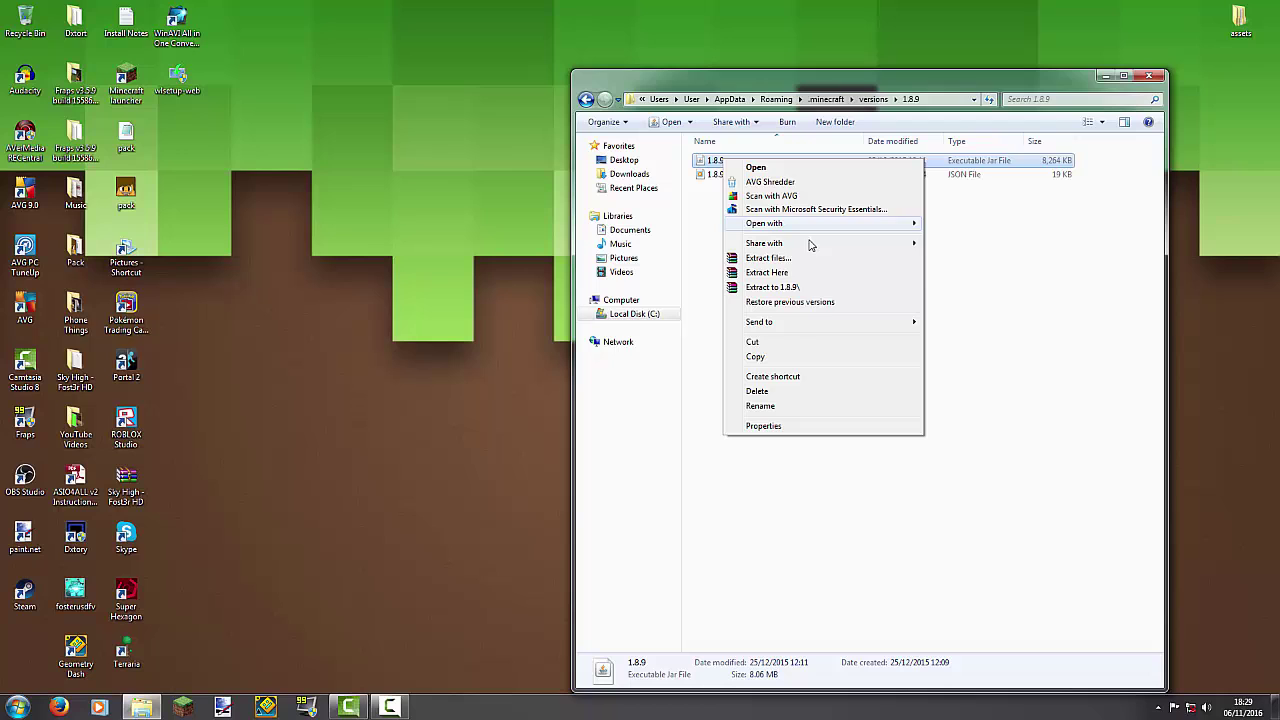
pyautogui.moveTo(811, 224)
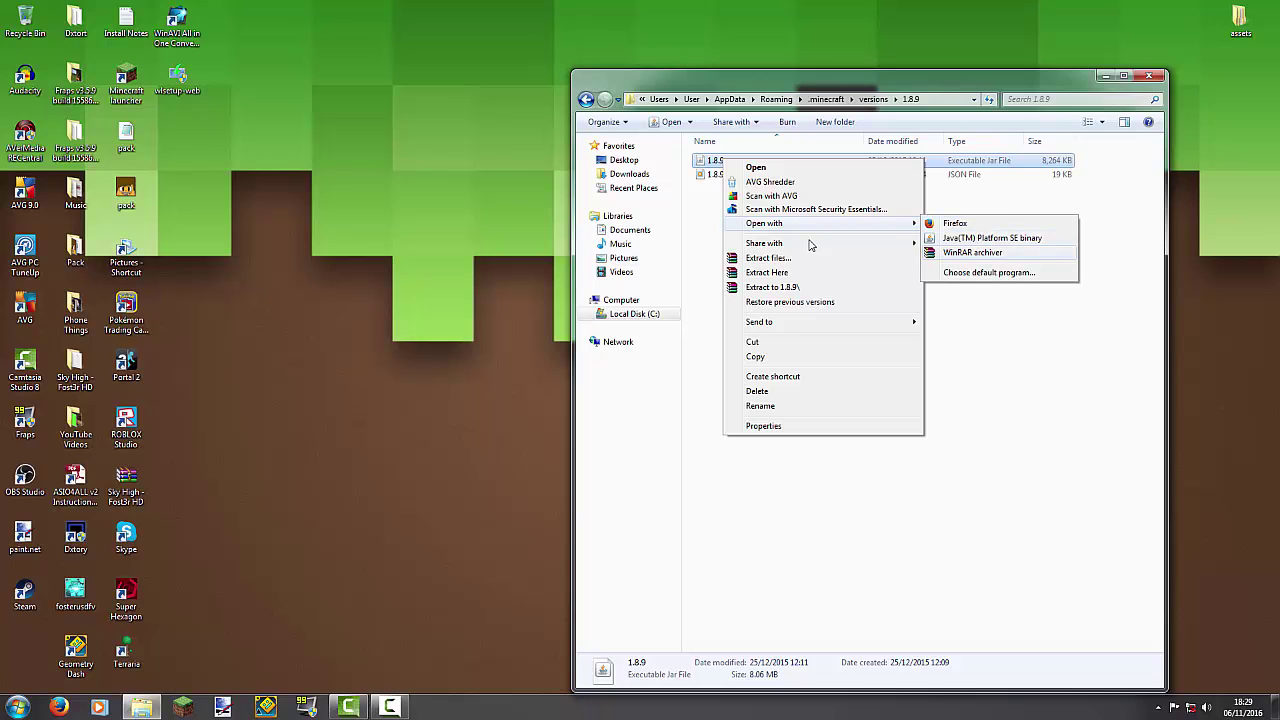
pyautogui.press('Return')
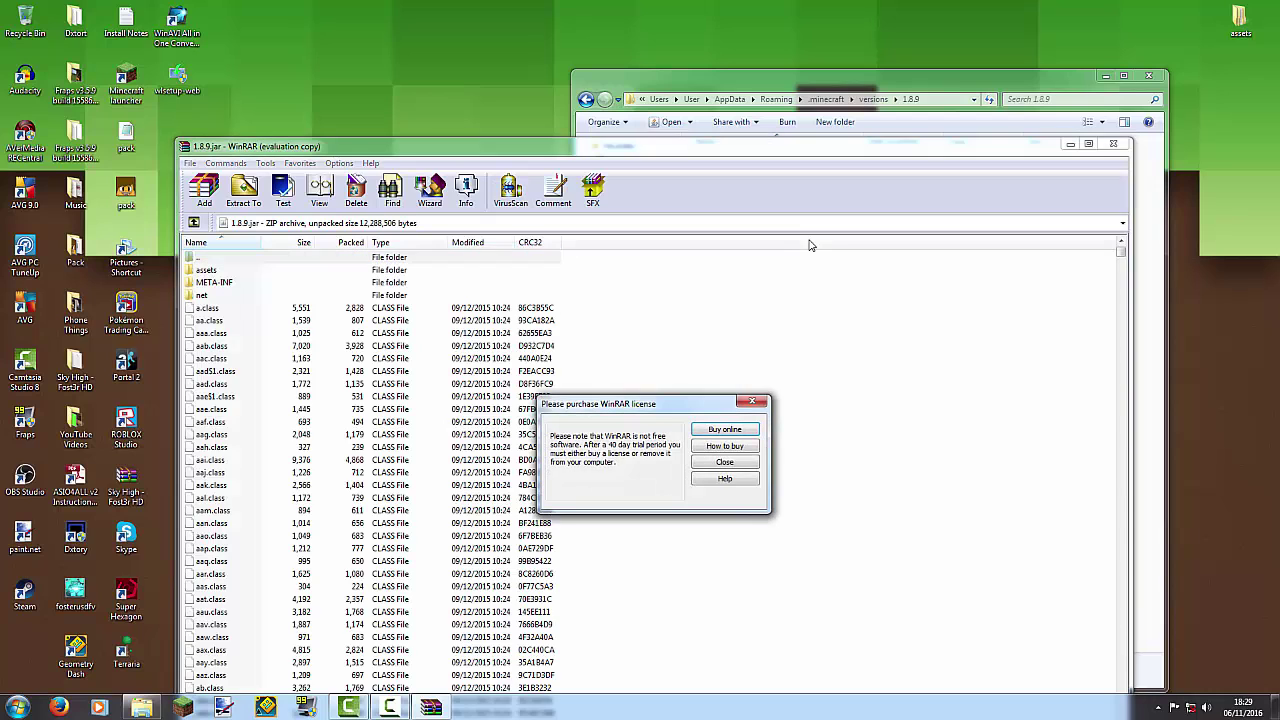
pyautogui.press('Escape')
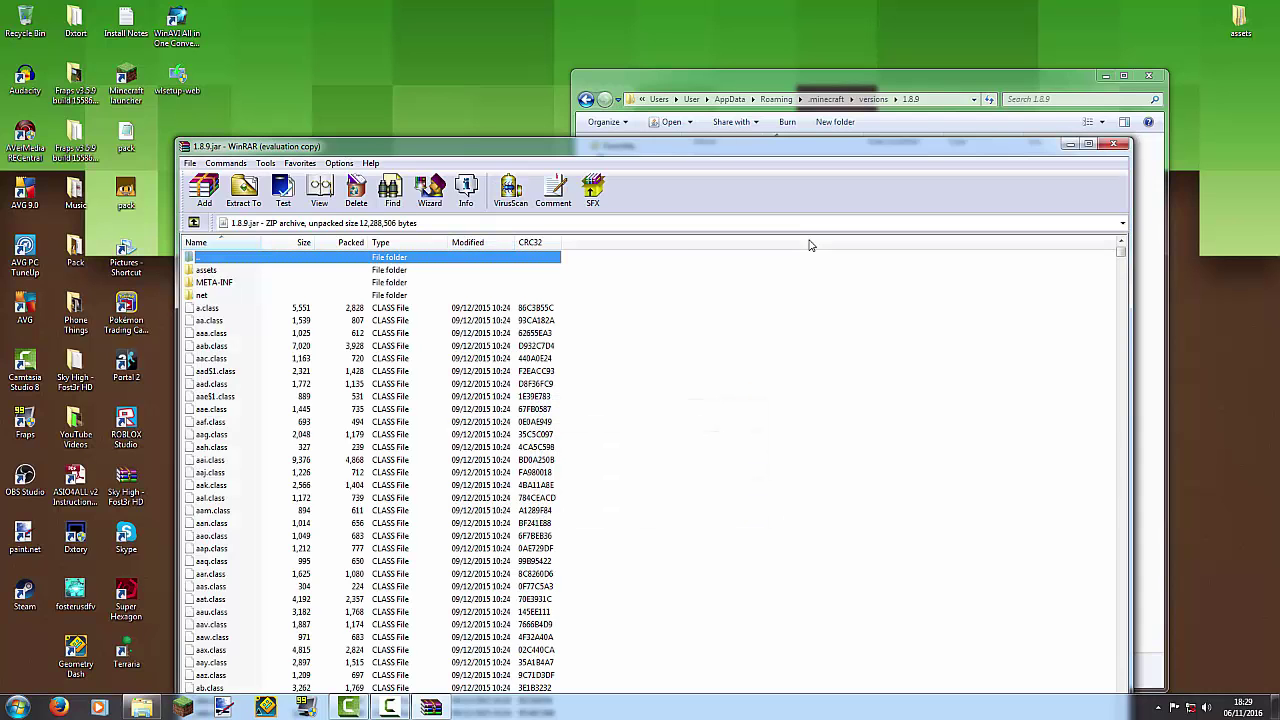
# Look through the file list of the 1.8.9.jar archive and select its assets folder
pyautogui.scroll(-20, 810, 245)
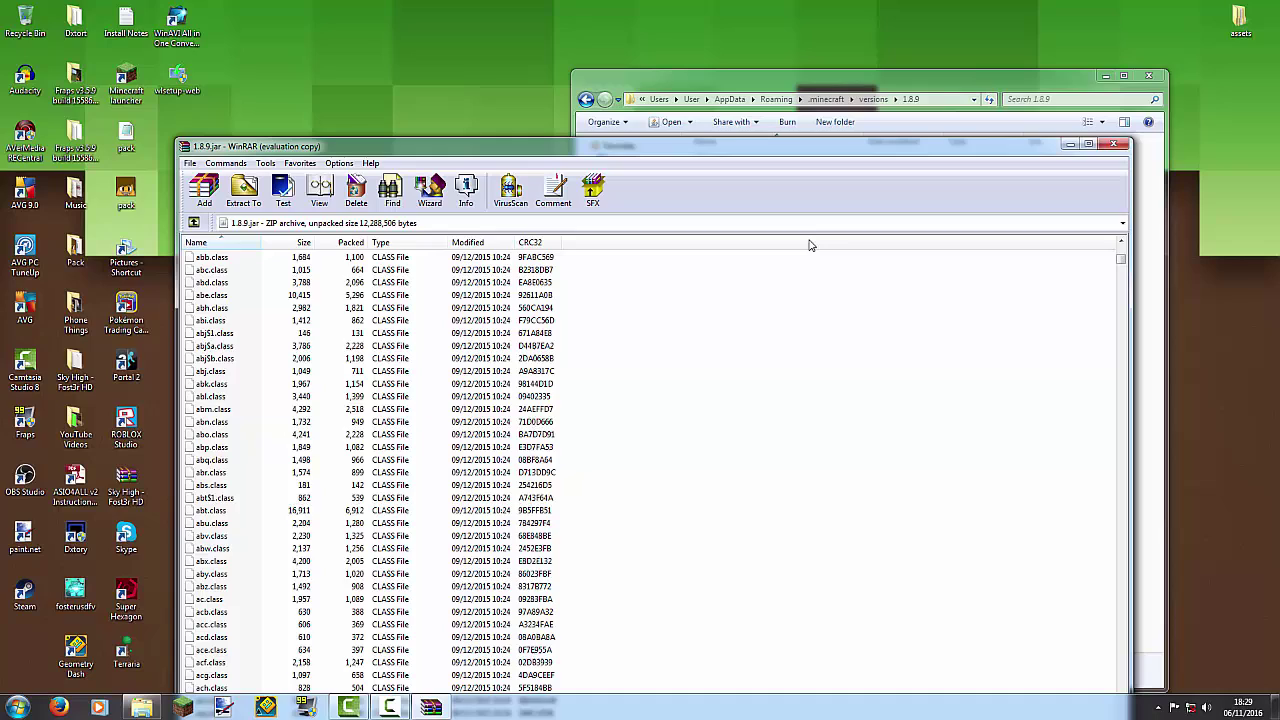
pyautogui.scroll(8, 810, 245)
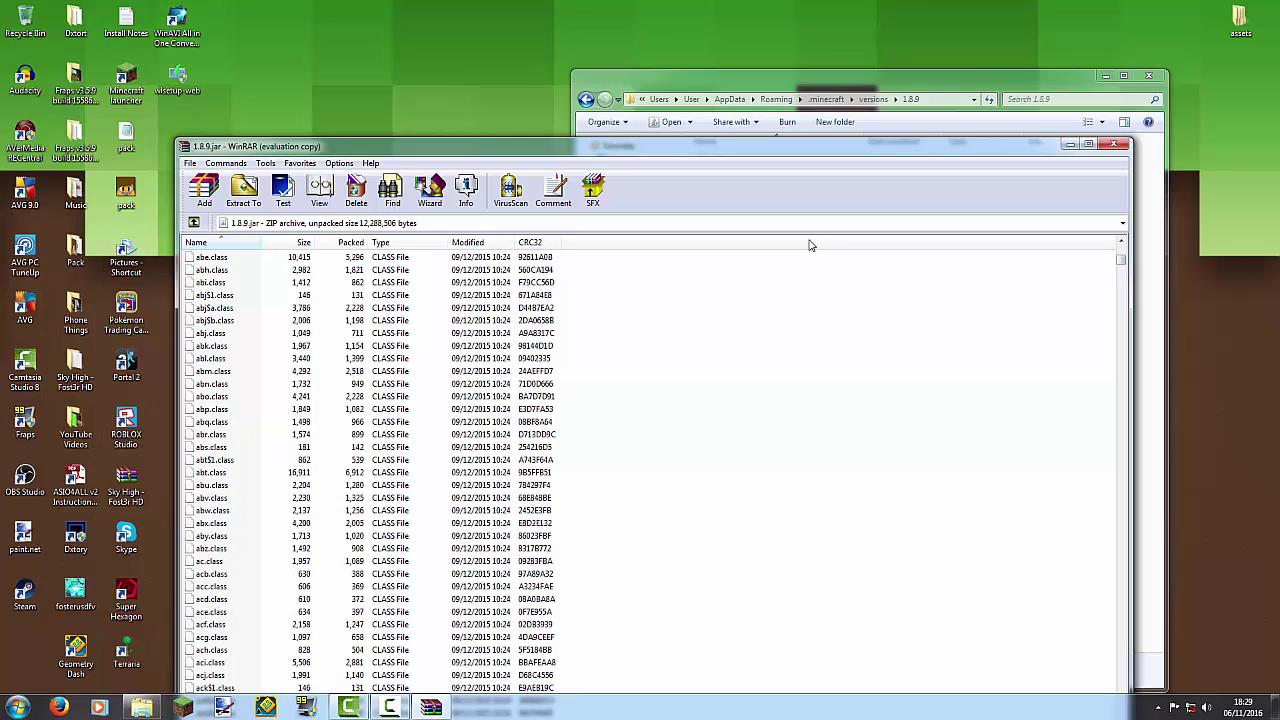
pyautogui.scroll(-20, 810, 245)
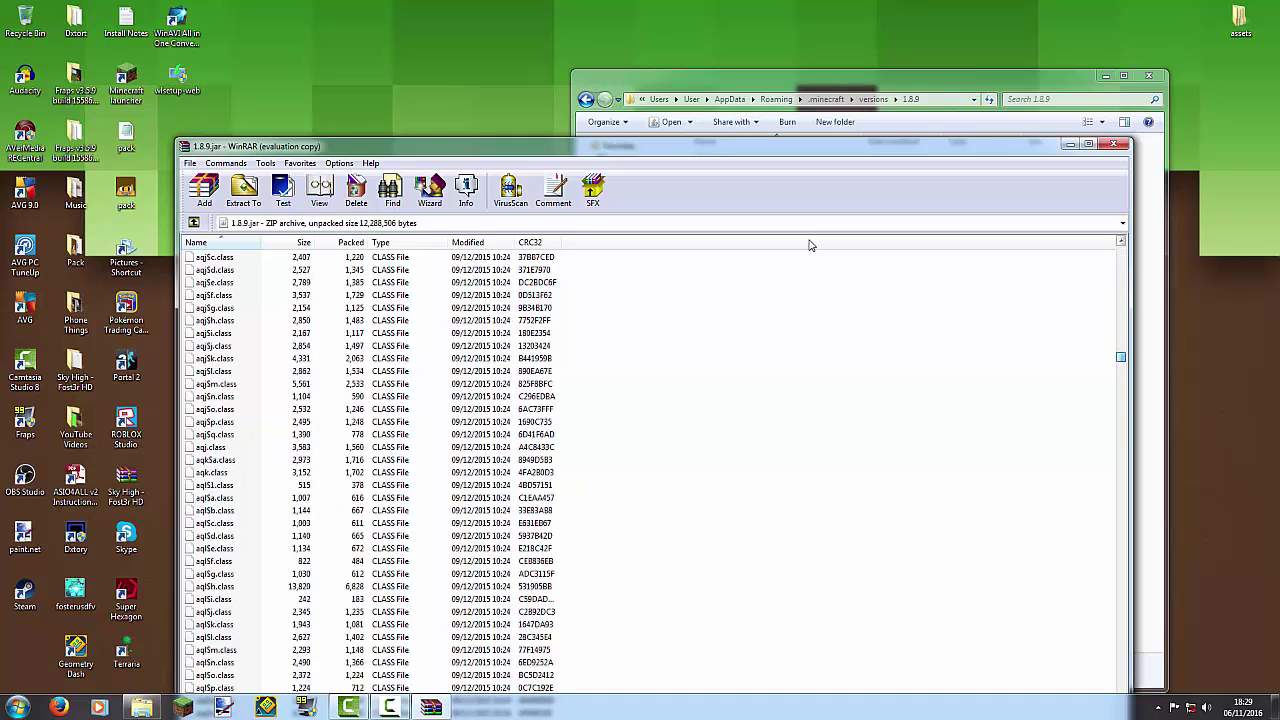
pyautogui.scroll(20, 810, 245)
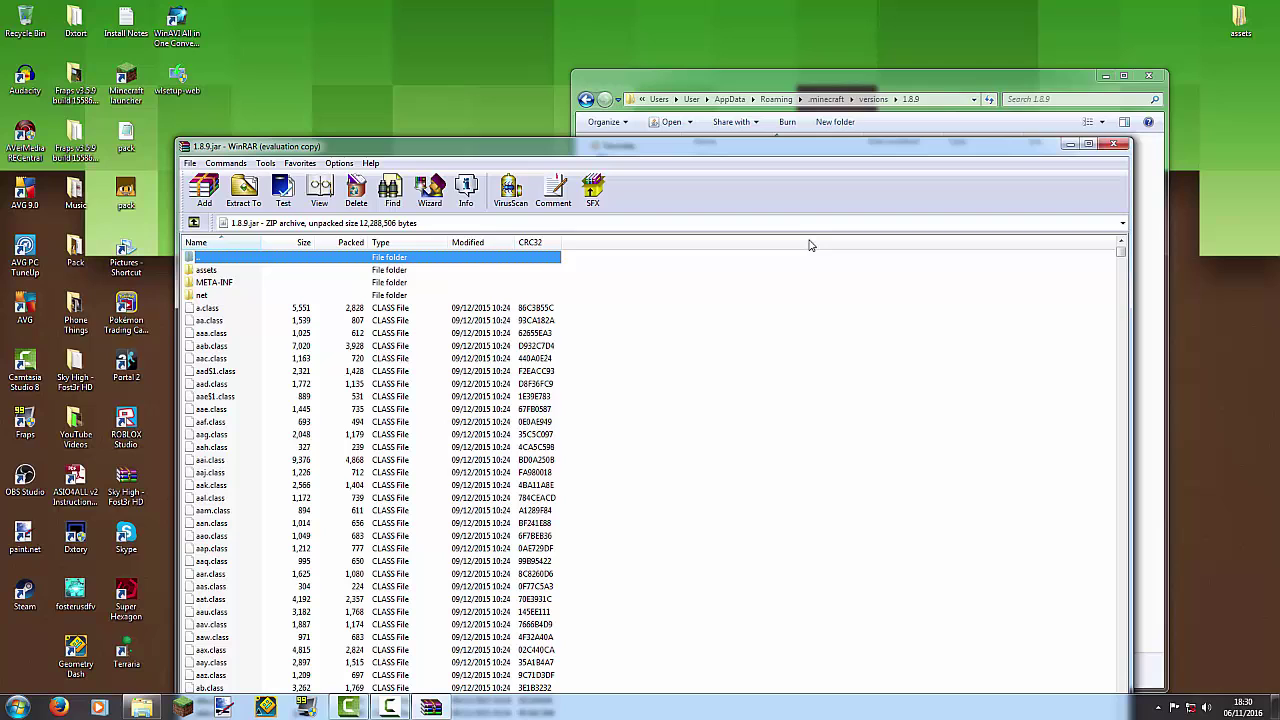
pyautogui.press('Down')
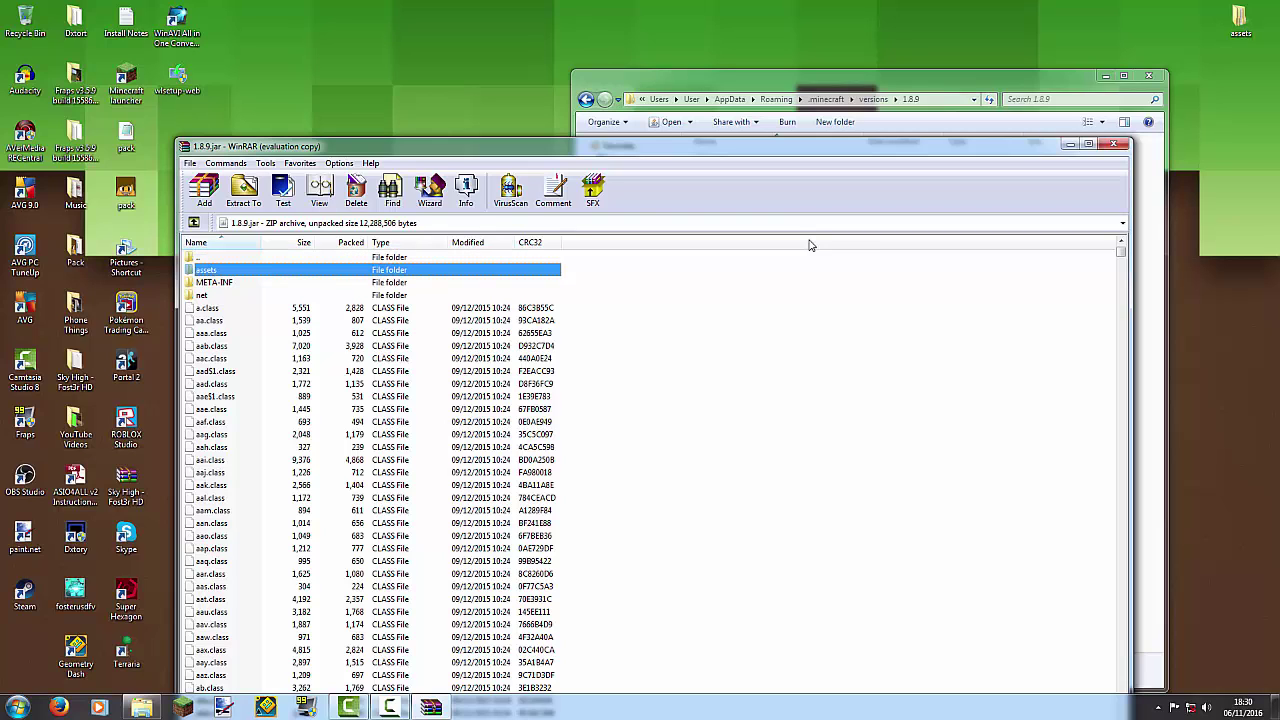
# Close the archive and the 1.8.9 folder window, and move the assets folder to a free area of the desktop
pyautogui.hotkey('alt', 'F4')
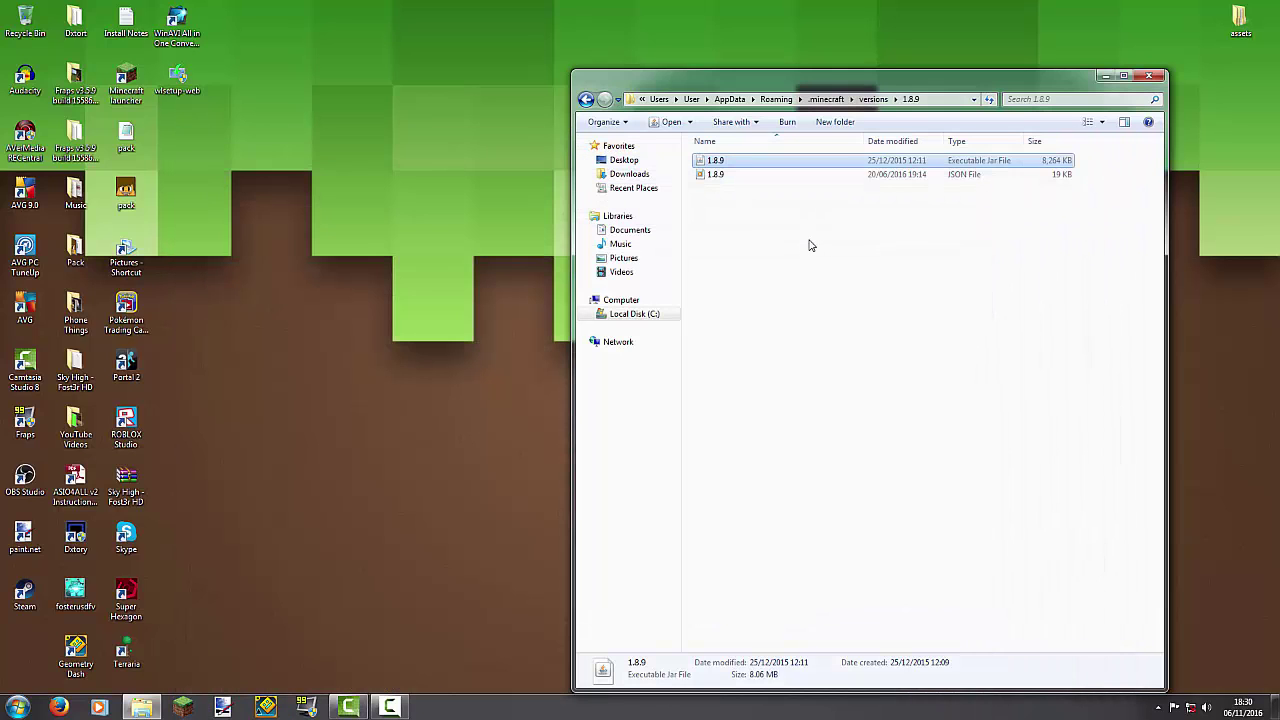
pyautogui.hotkey('alt', 'F4')
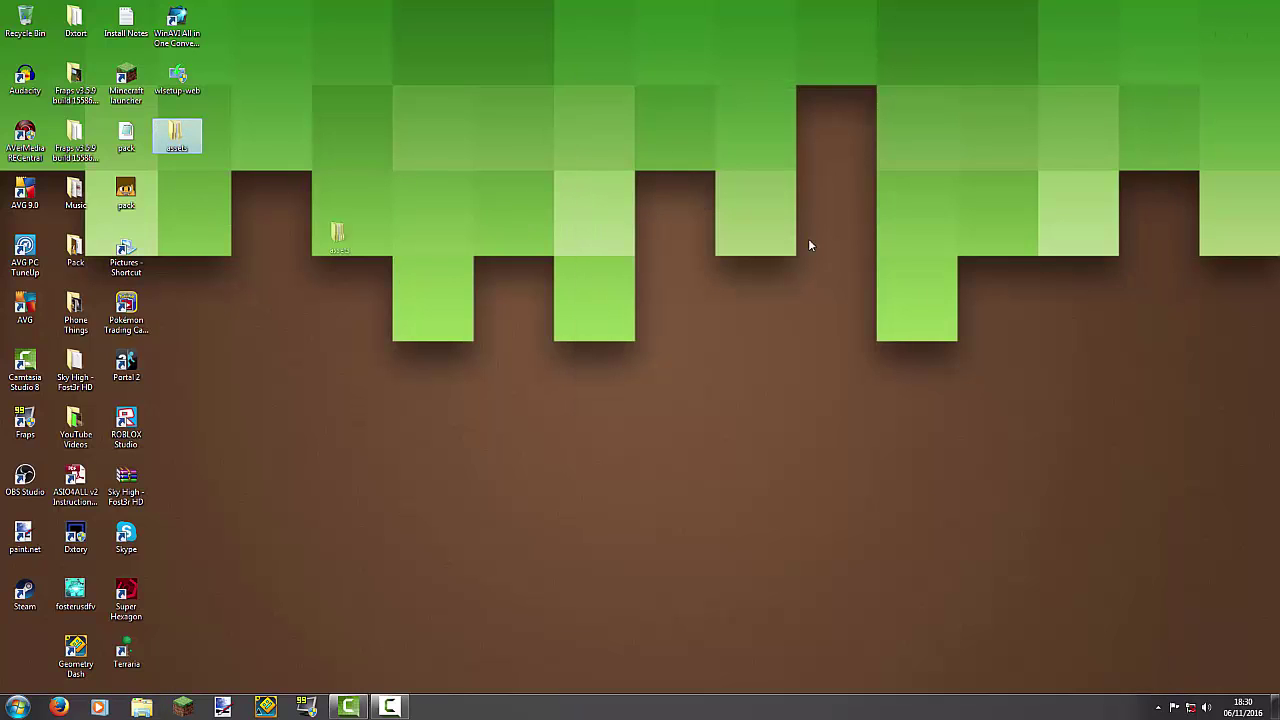
pyautogui.moveTo(177, 136); pyautogui.dragTo(363, 195)
# Open the items folder under assets, minecraft and textures, and move the Terraria shortcut below Steam on the desktop
pyautogui.doubleClick(379, 190)
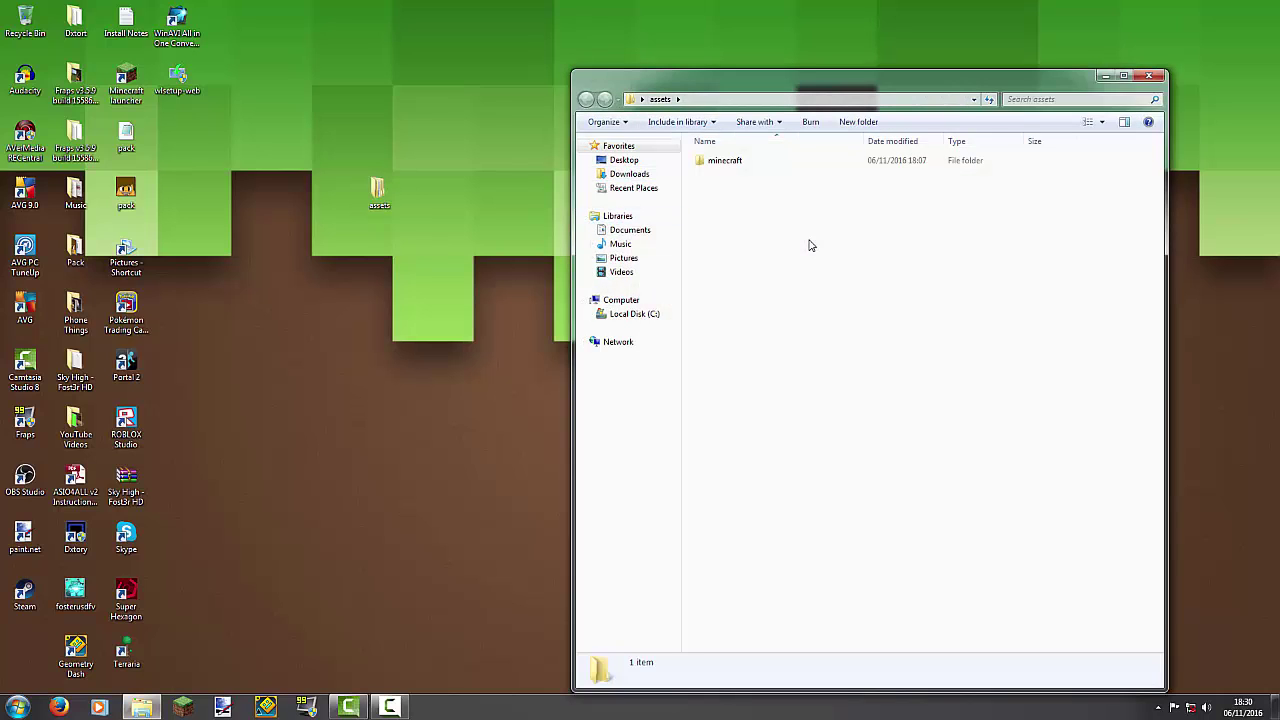
pyautogui.moveTo(126, 650); pyautogui.dragTo(25, 651)
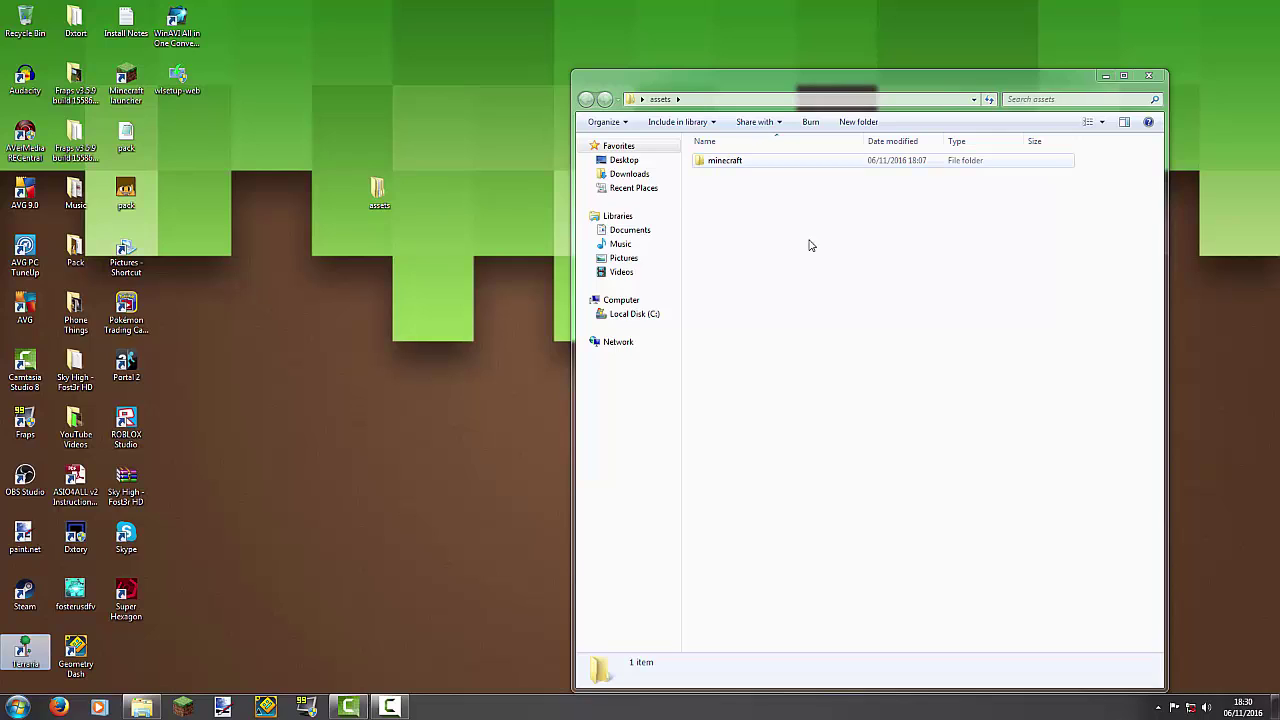
pyautogui.doubleClick(735, 161)
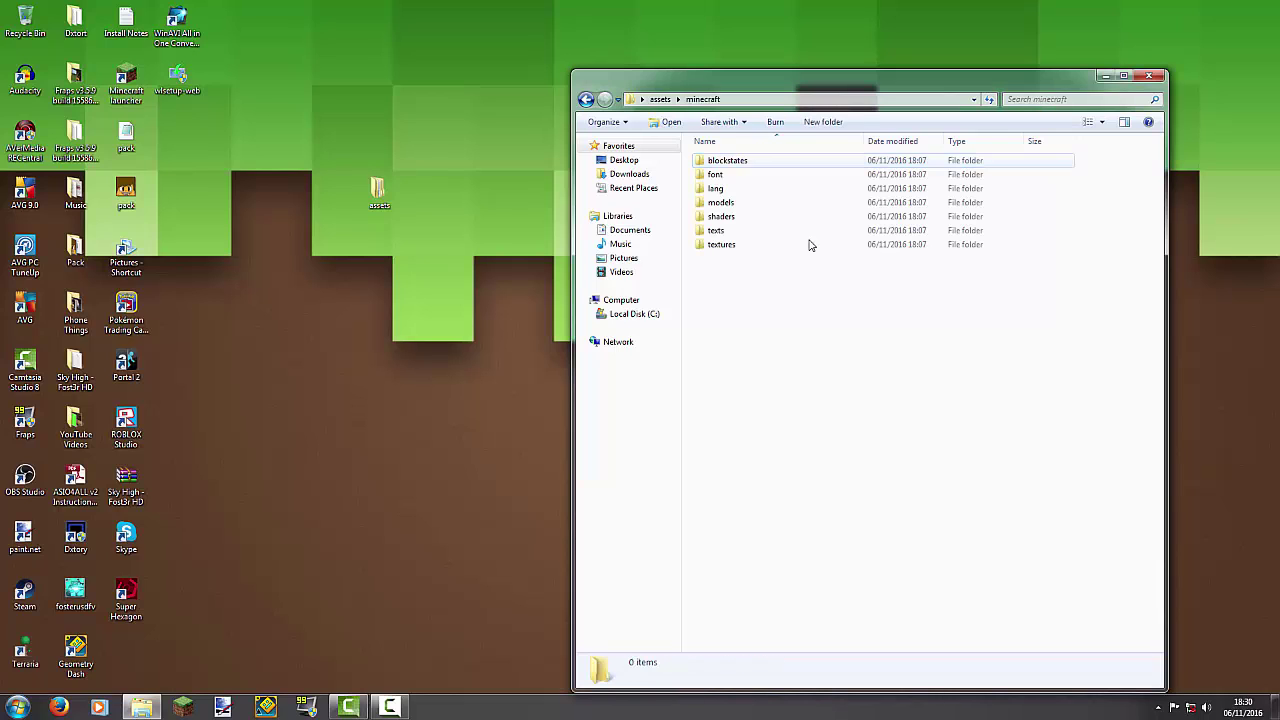
pyautogui.doubleClick(810, 245)
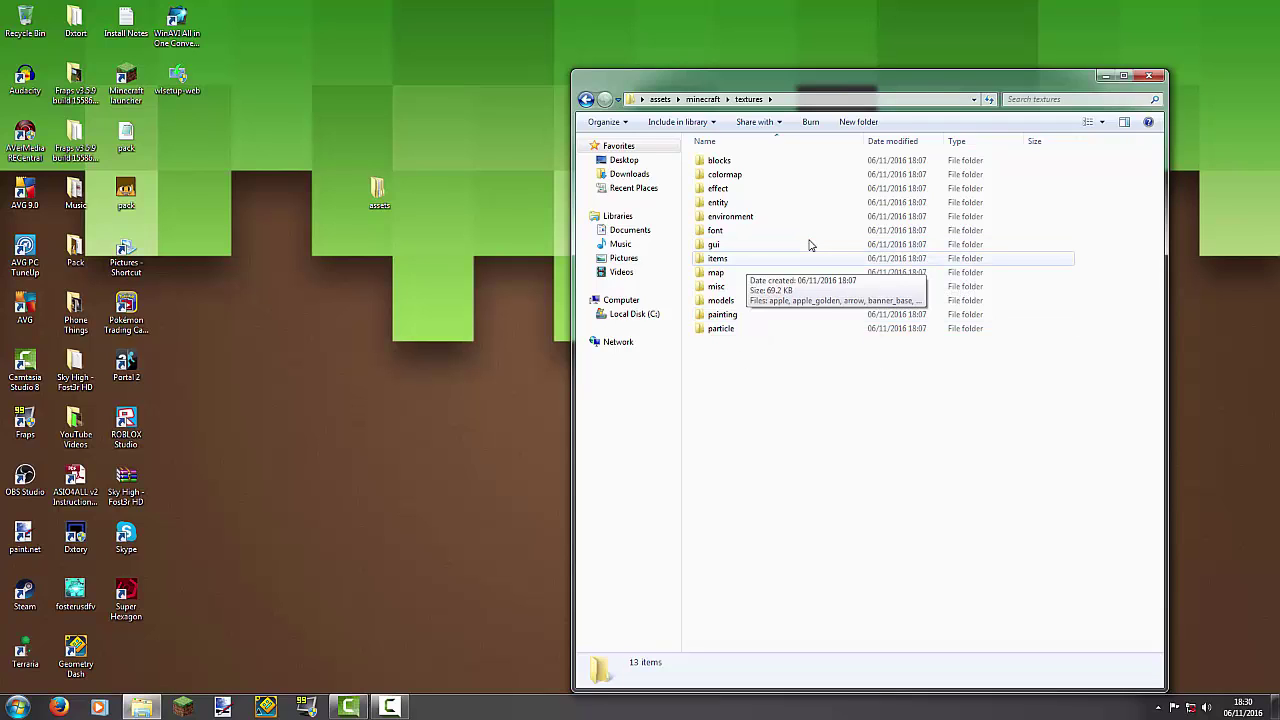
pyautogui.click(810, 244)
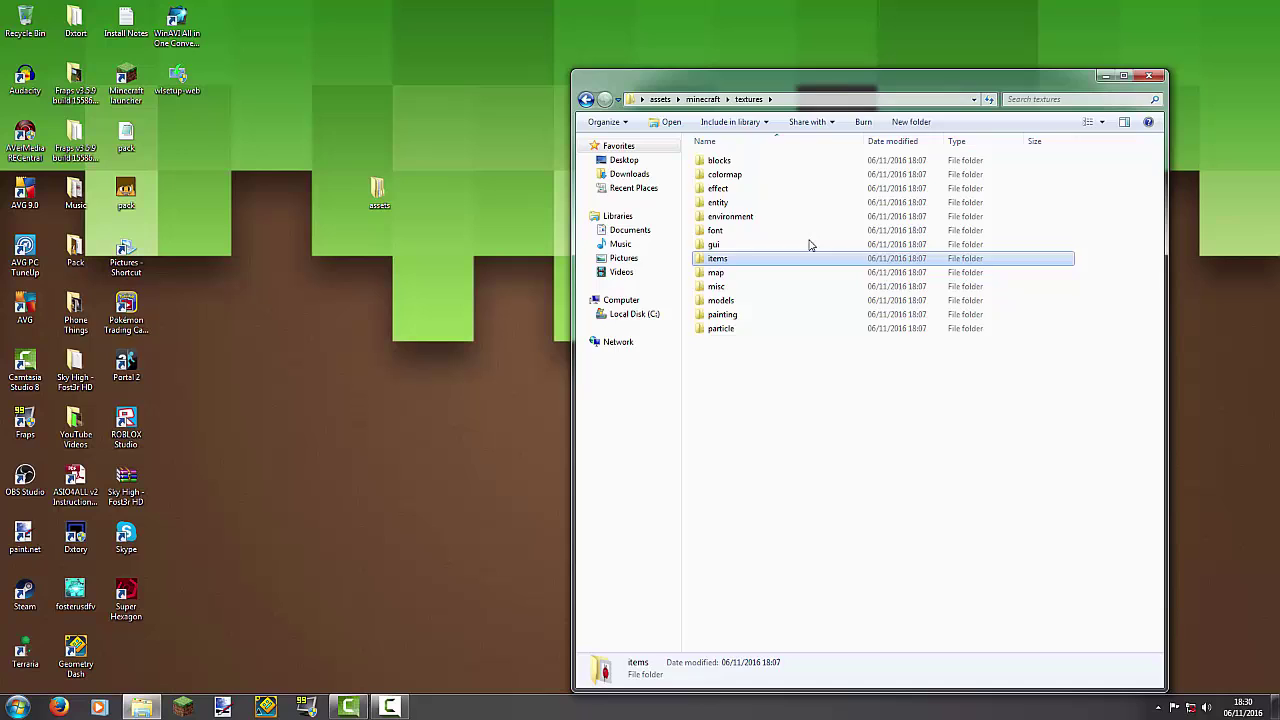
pyautogui.press('Return')
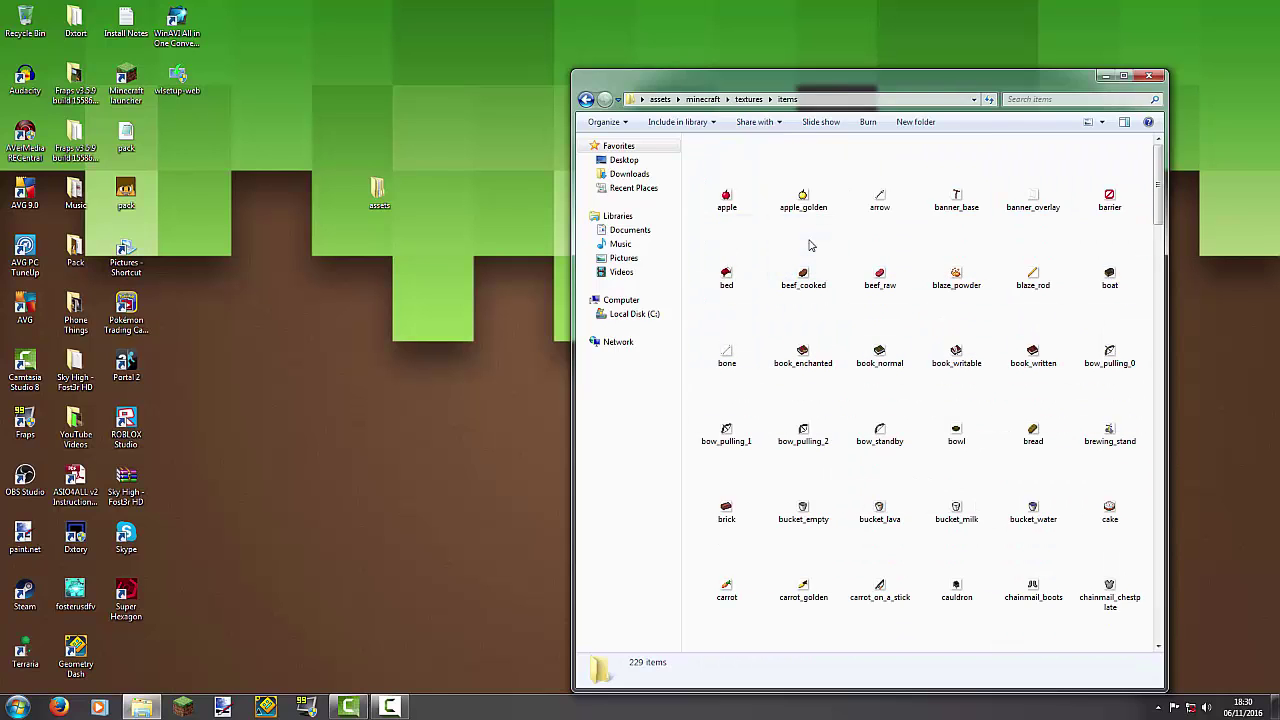
# Search the items folder for "sword" and open the wood_sword image in paint.net
pyautogui.hotkey('ctrl', 'f')
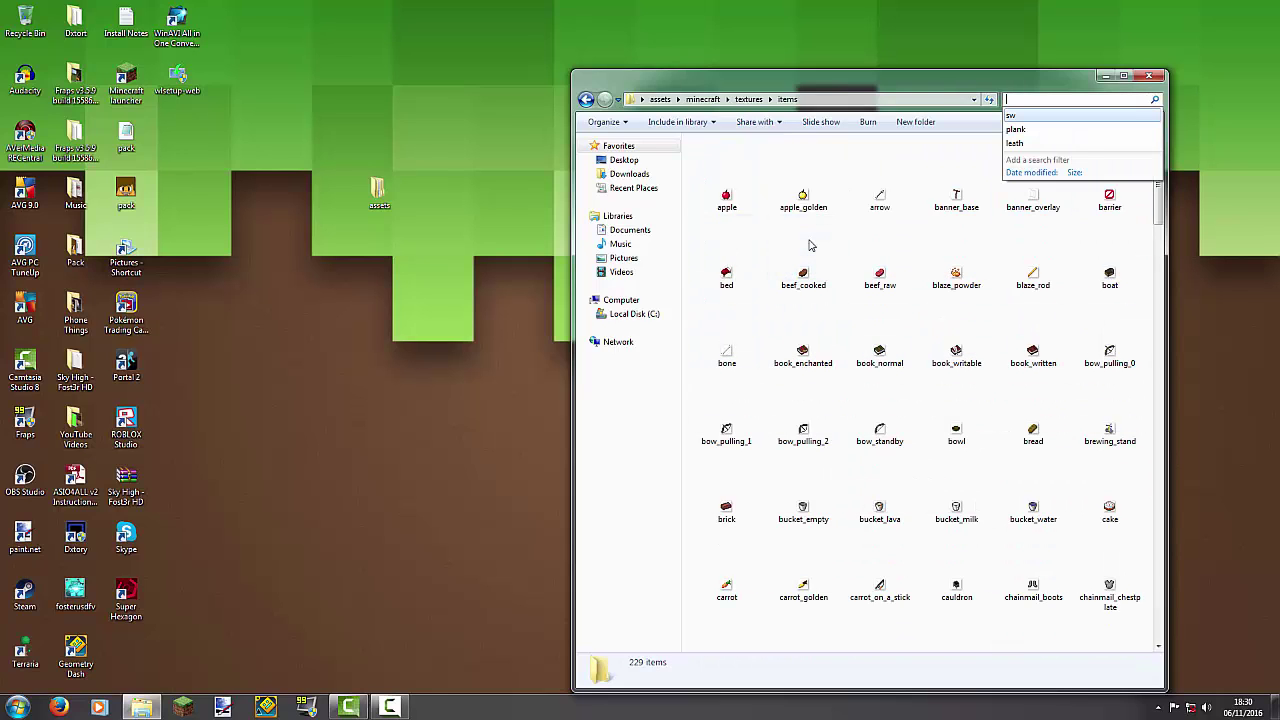
pyautogui.write('sword')
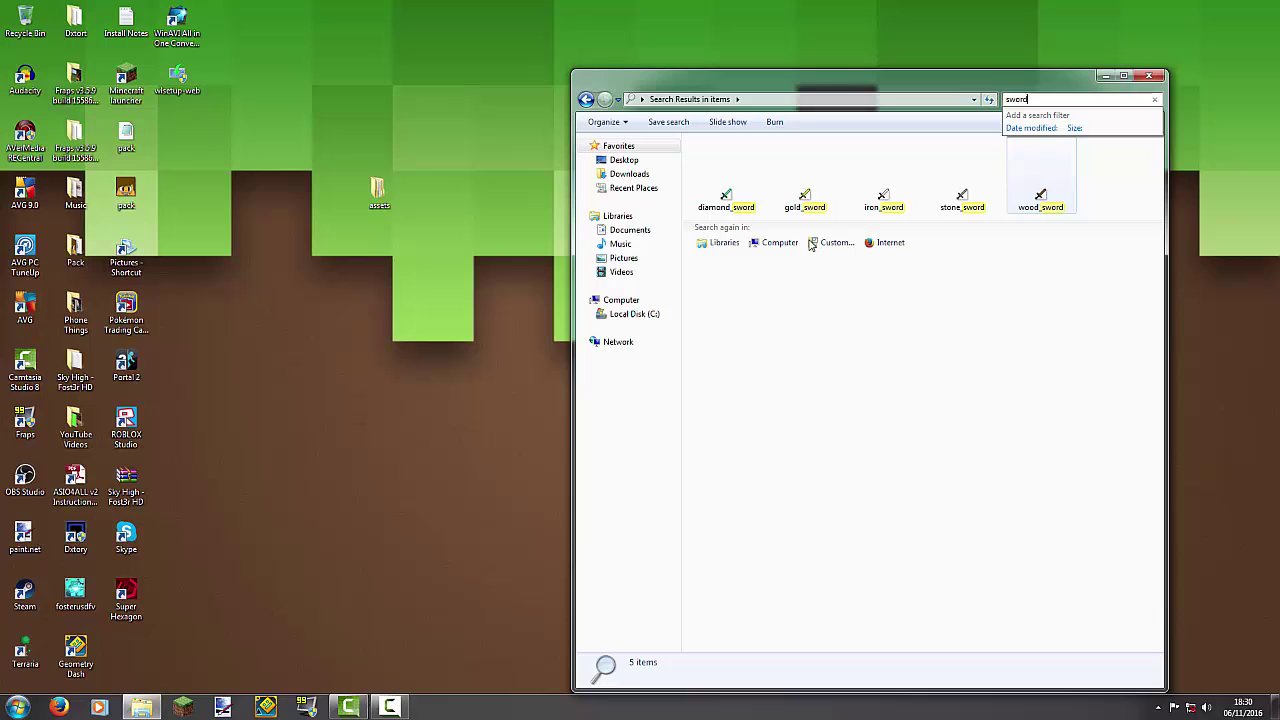
pyautogui.click(1043, 193)
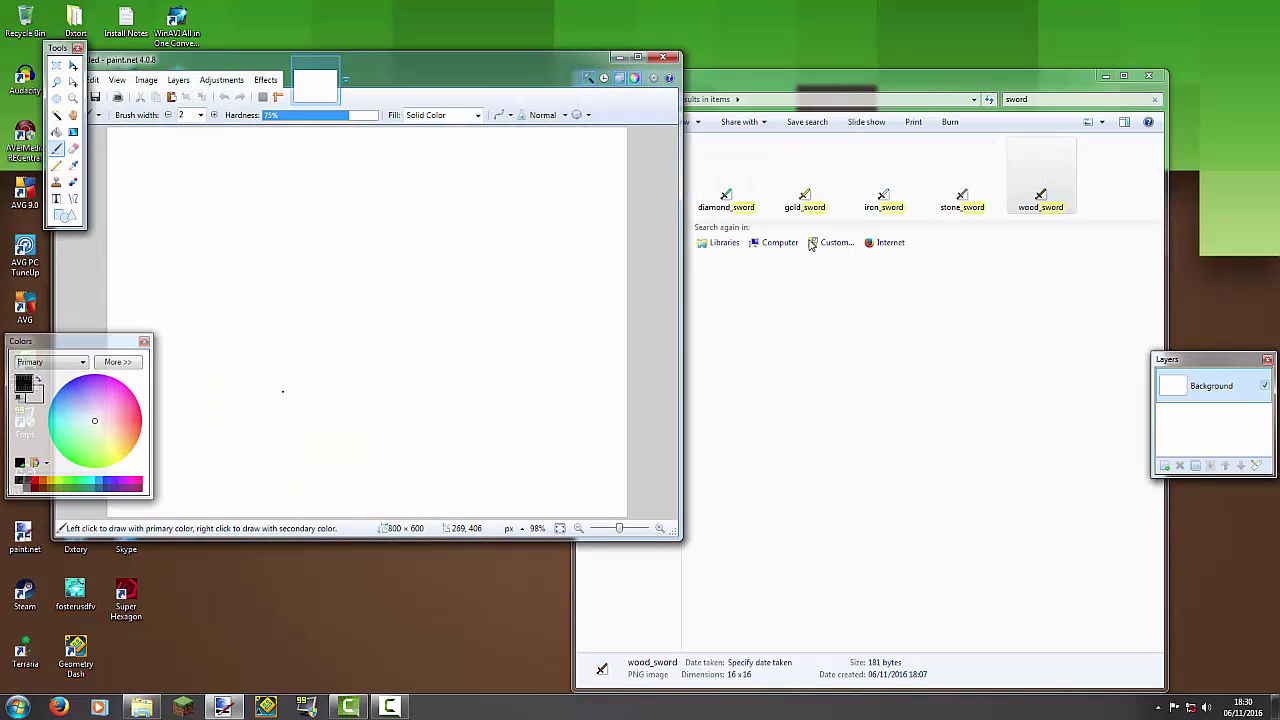
pyautogui.press('Return')
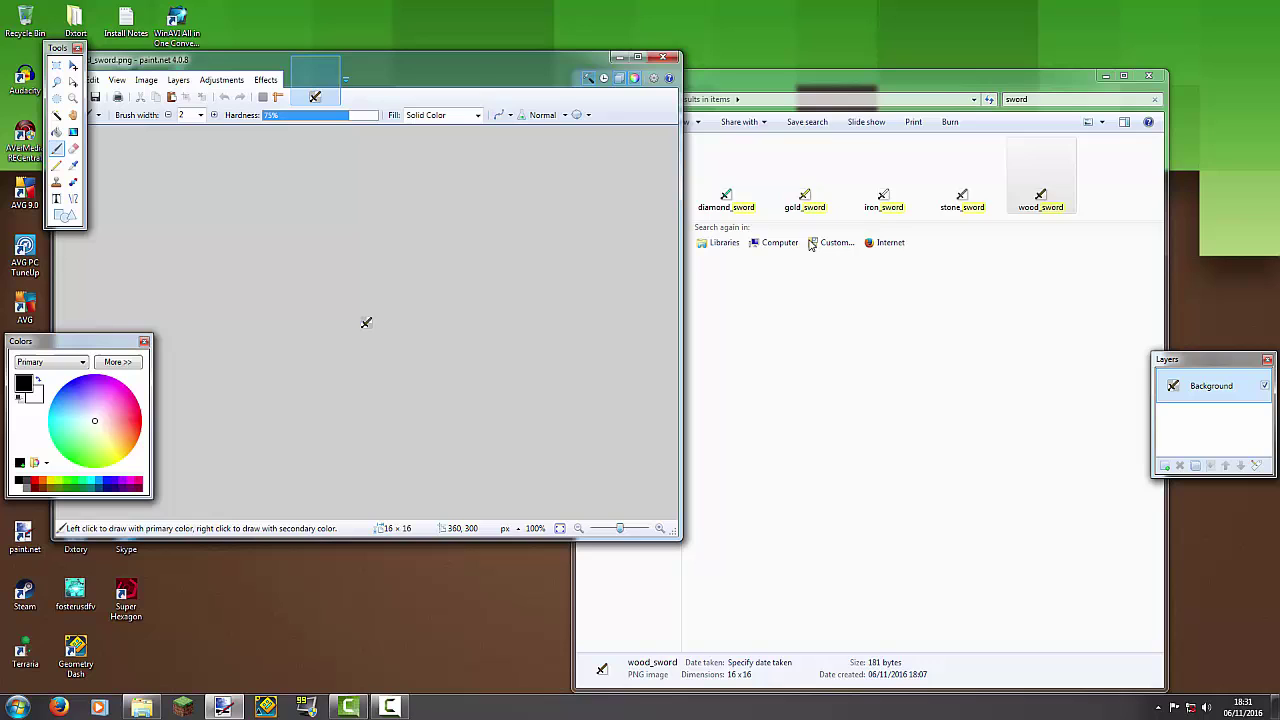
# Sample the wood sword's dark brown outline colour and repaint the sword with the Pencil tool, with a shorter blade and darker outline
pyautogui.moveTo(619, 528); pyautogui.dragTo(649, 527)
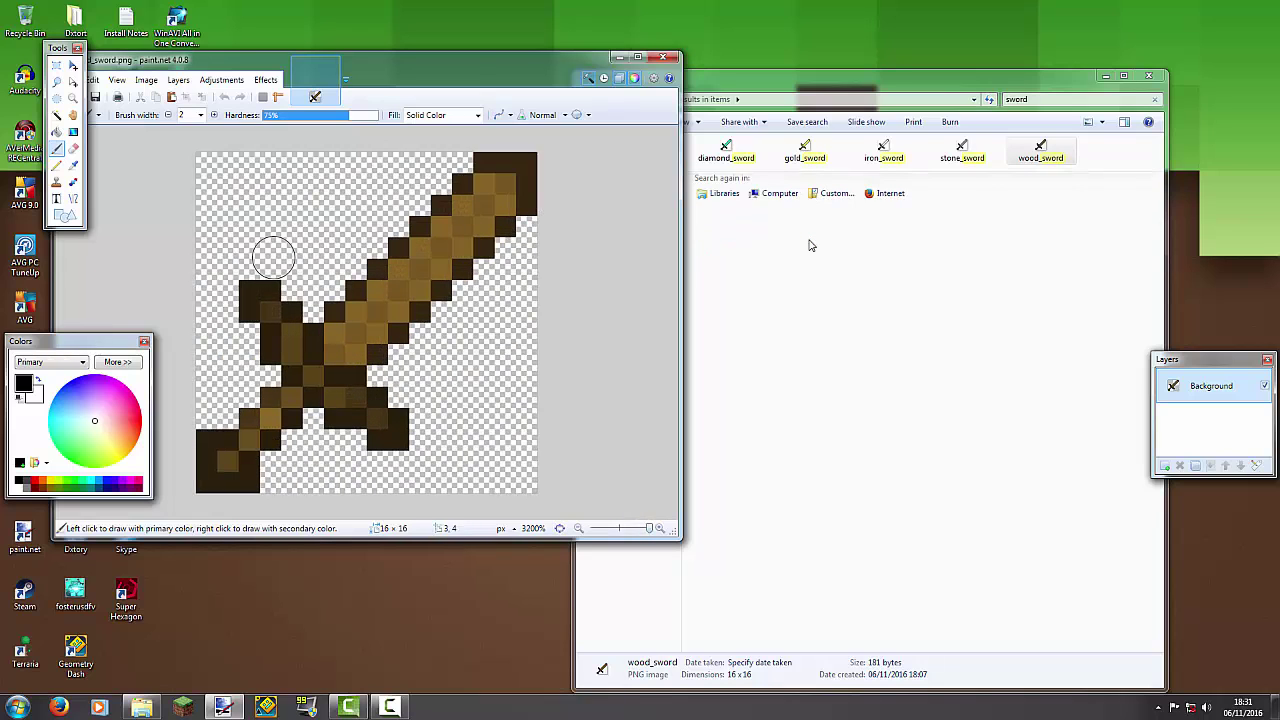
pyautogui.click(73, 165)
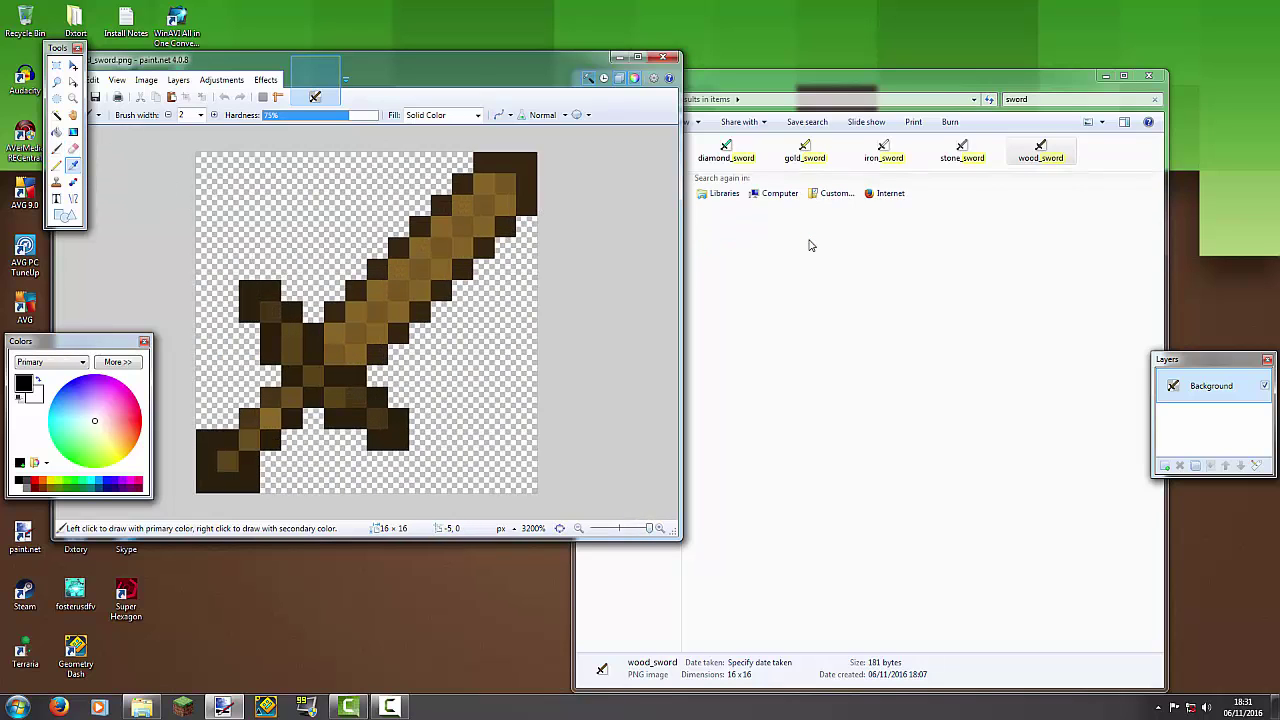
pyautogui.click(525, 184)
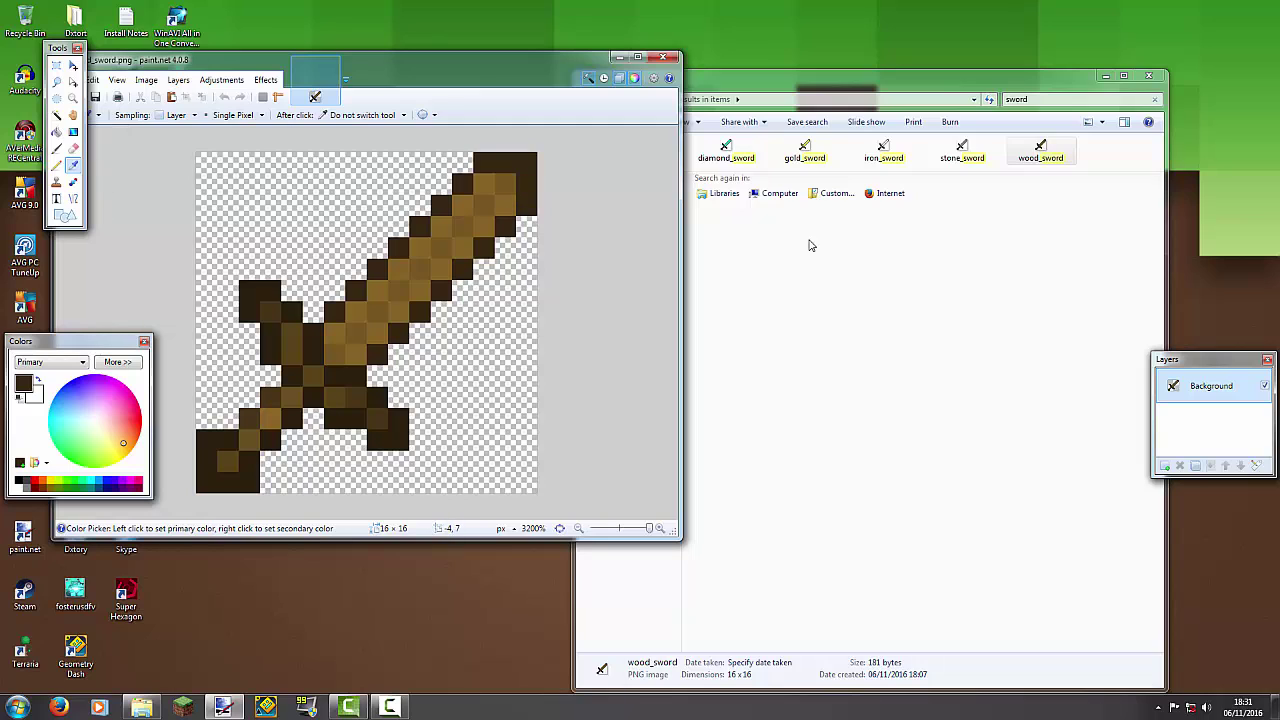
pyautogui.click(117, 362)
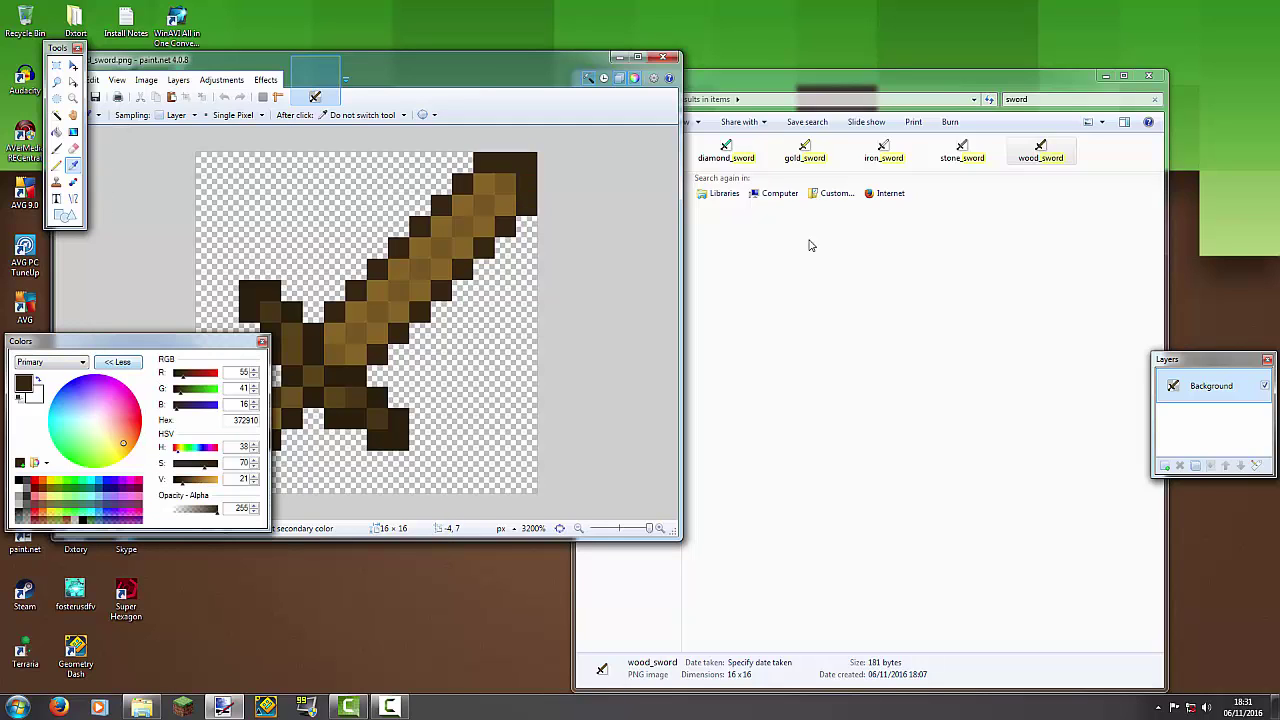
pyautogui.click(182, 480)
pyautogui.press('p')
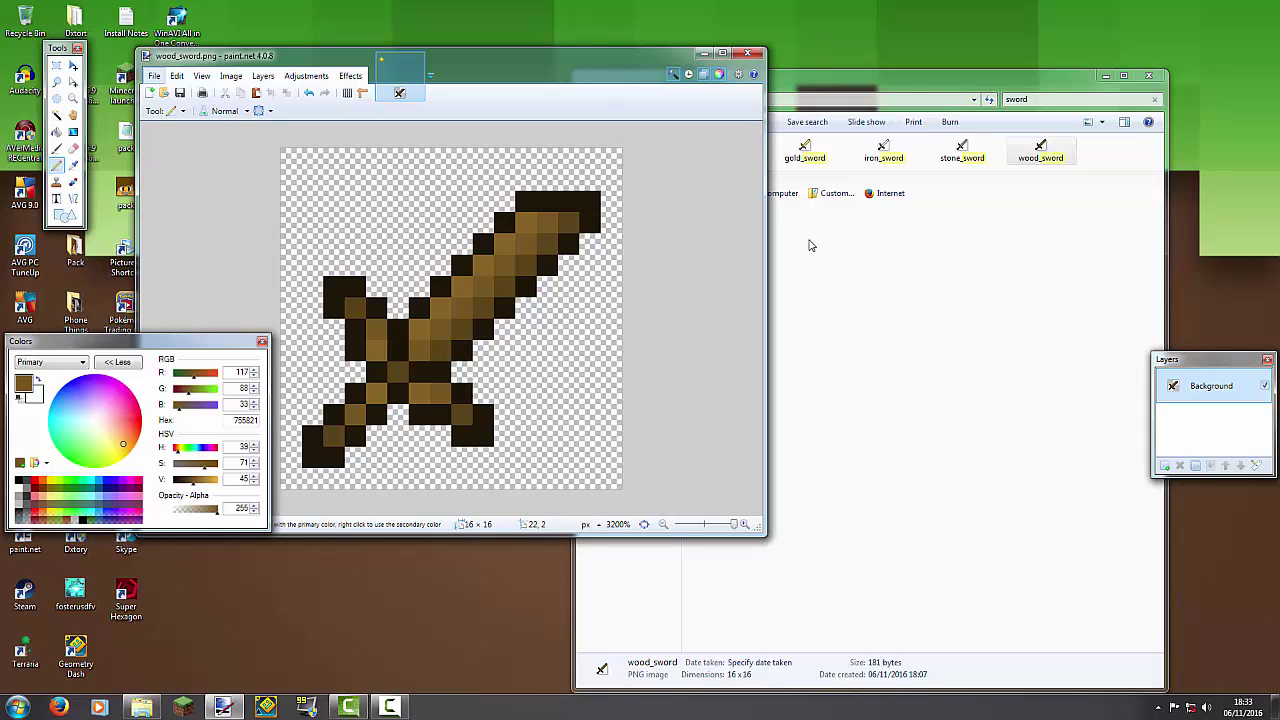
# Save wood_sword.png with auto-detected bit depth and close paint.net
pyautogui.hotkey('alt', 'f')
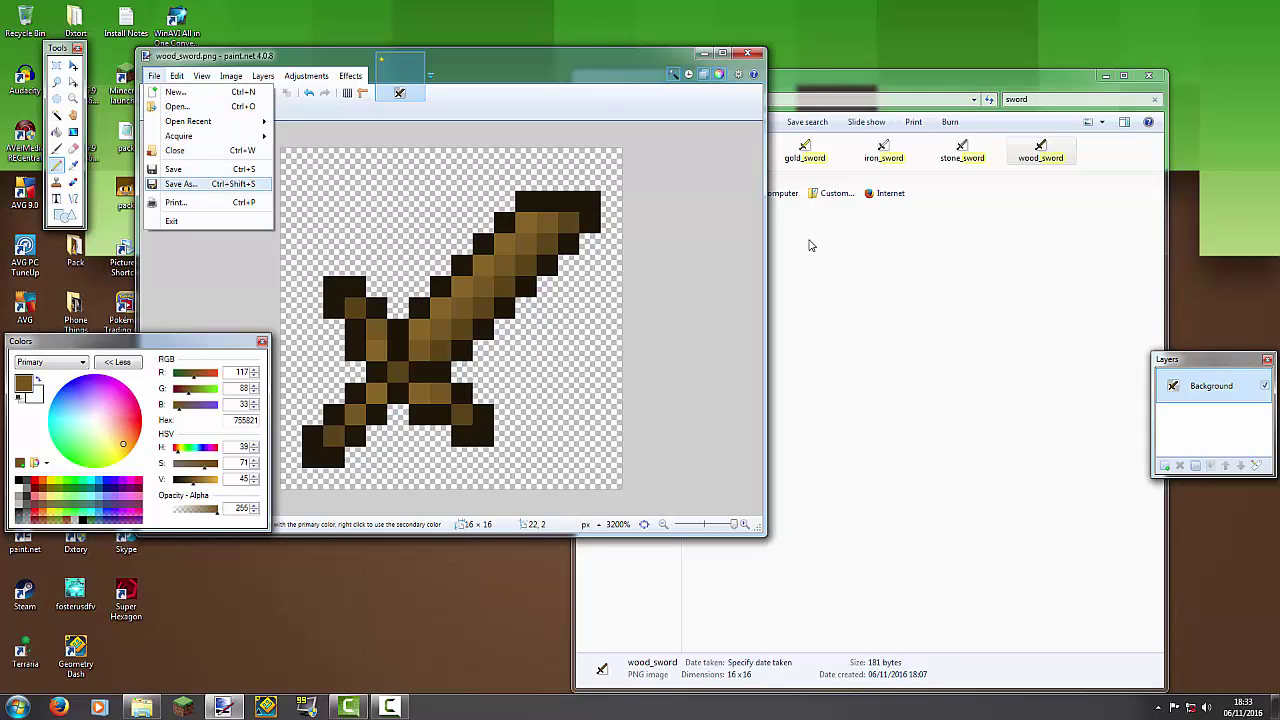
pyautogui.click(174, 169)
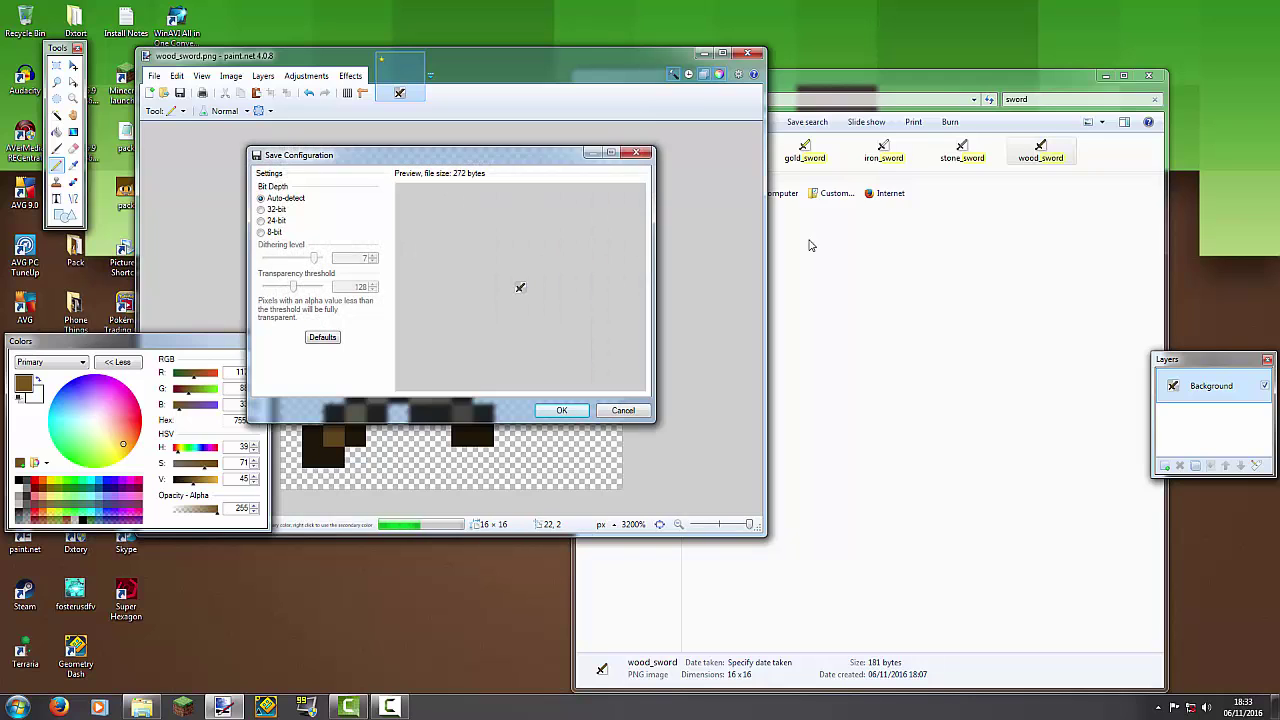
pyautogui.press('Return')
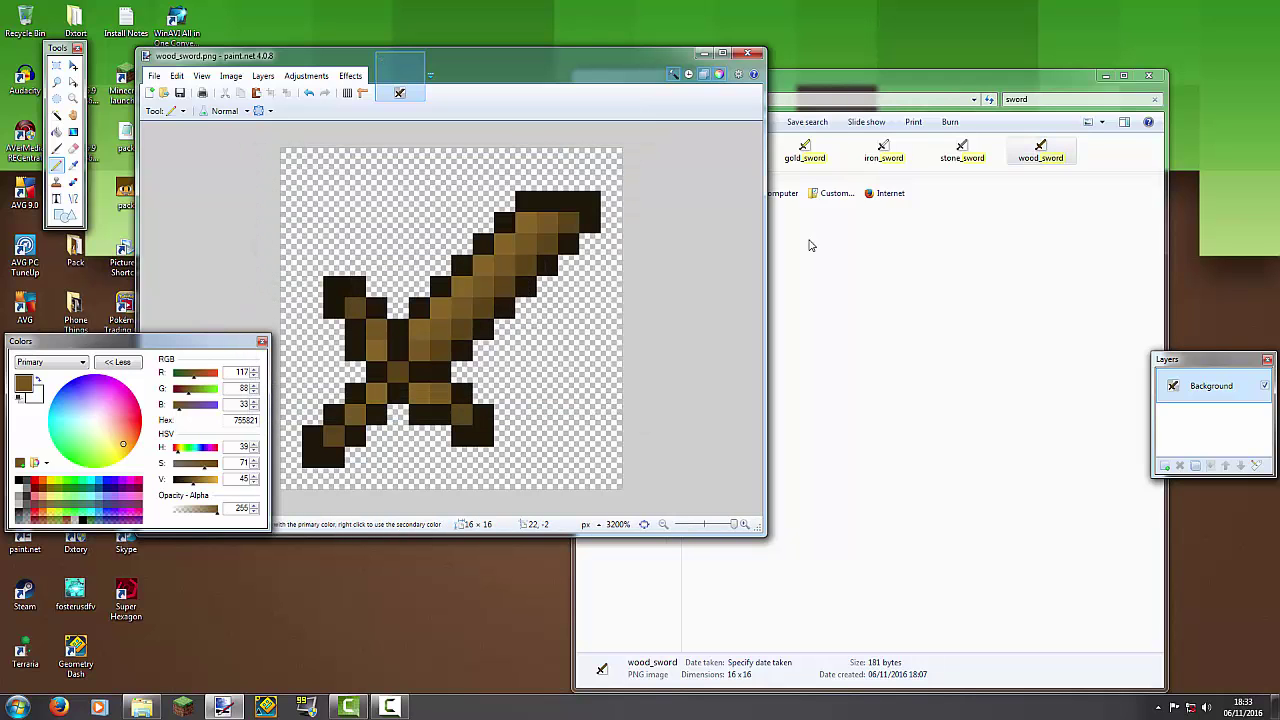
pyautogui.hotkey('ctrl', 'w')
pyautogui.hotkey('alt', 'F4')
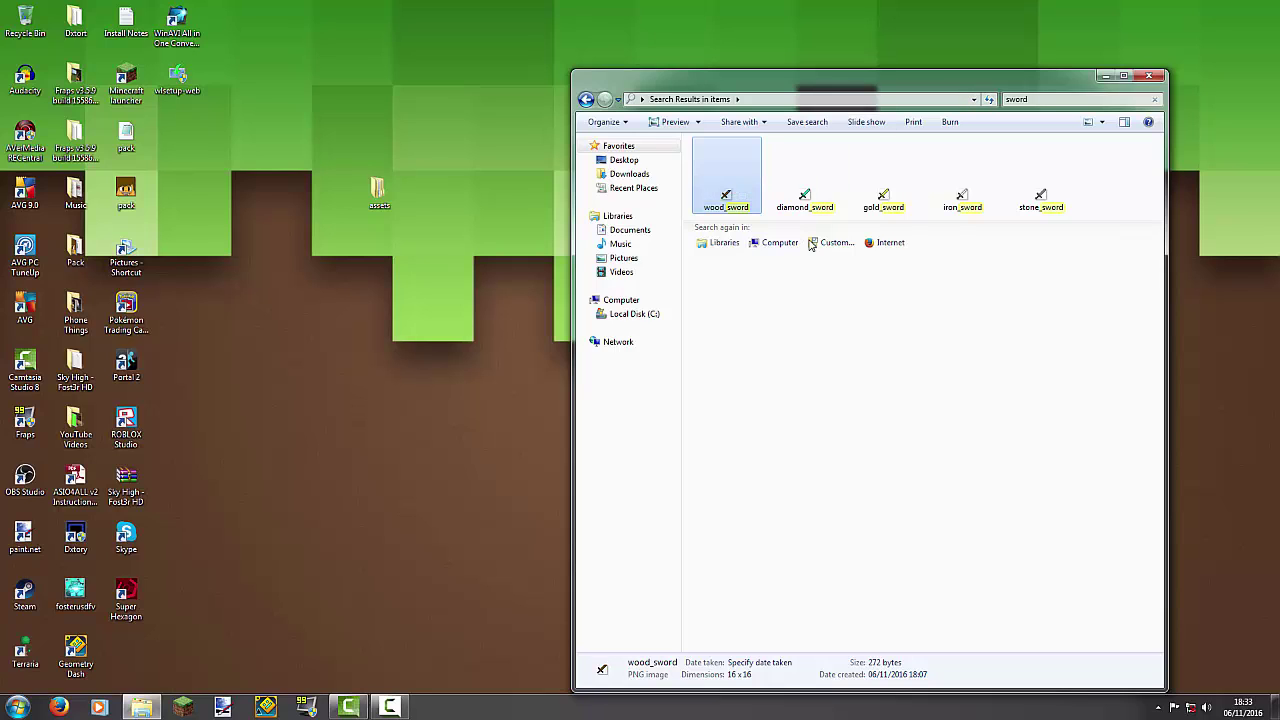
# Preview the saved wood_sword image enlarged in Windows Photo Viewer and close the viewer
pyautogui.press('Return')
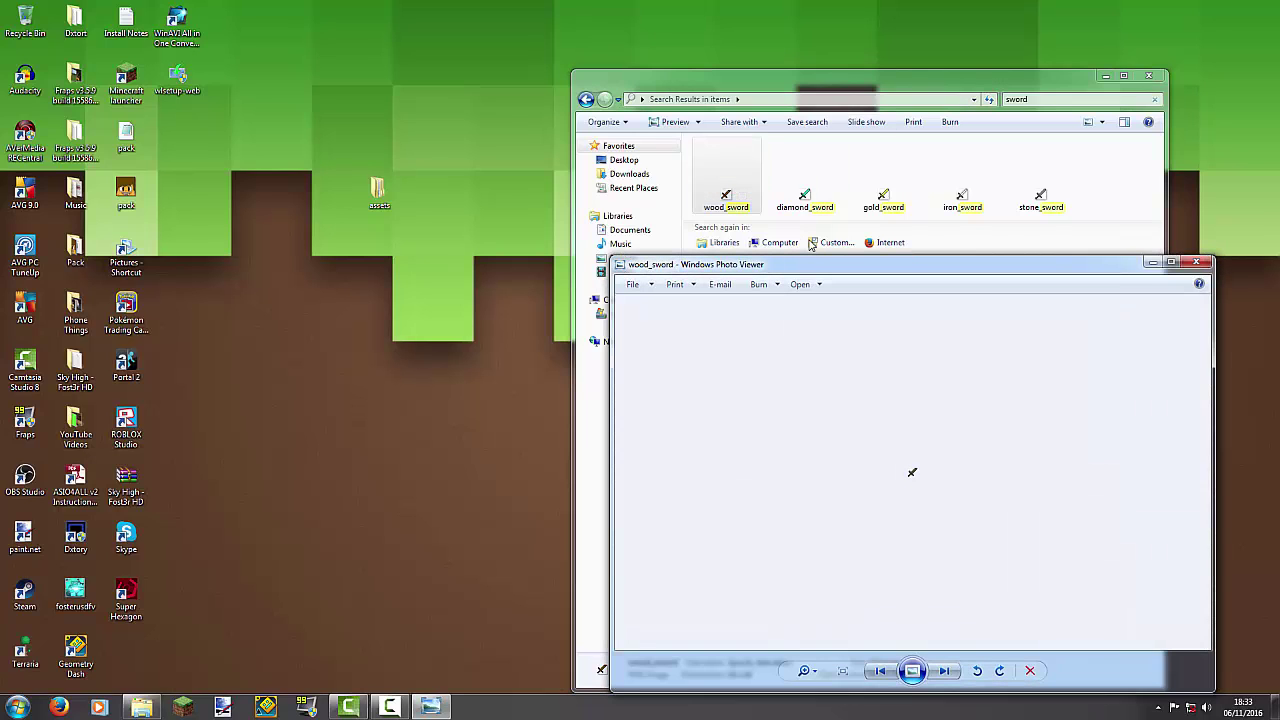
pyautogui.click(806, 671)
pyautogui.moveTo(809, 675); pyautogui.dragTo(809, 626)
pyautogui.press('Escape')
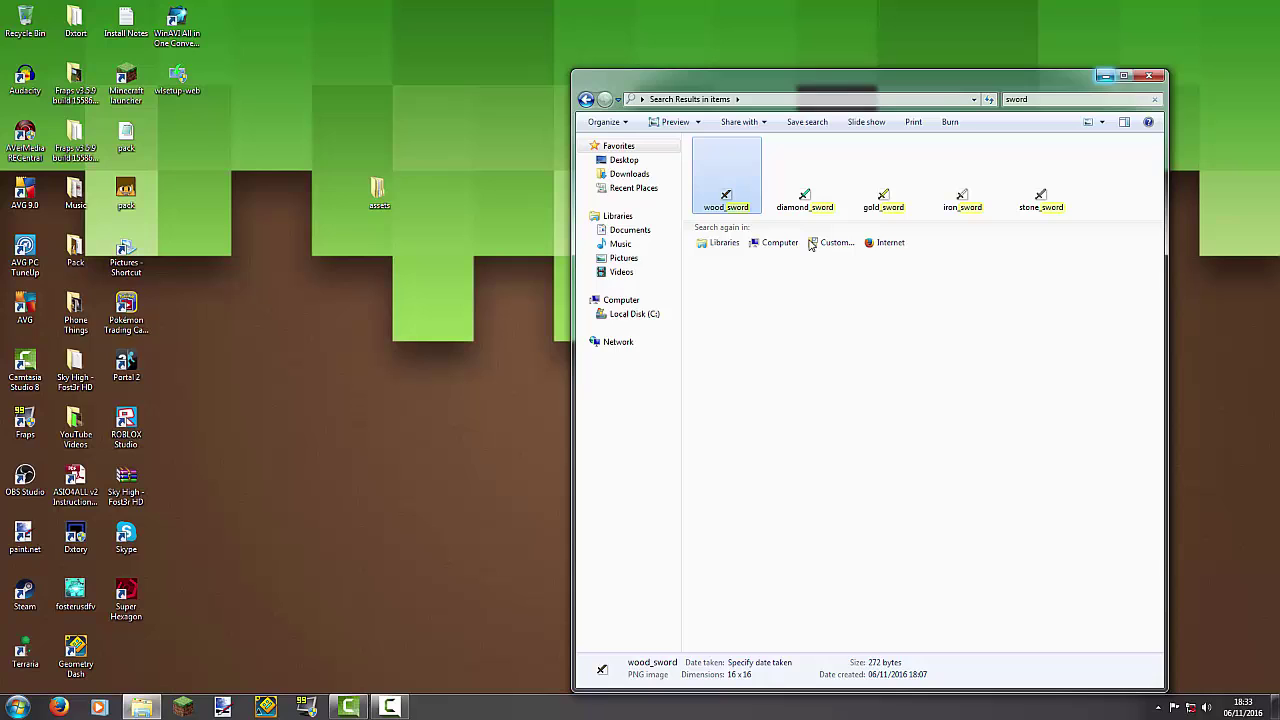
# Minimize the sword search results window, and close it to clear the desktop
pyautogui.click(1105, 76)
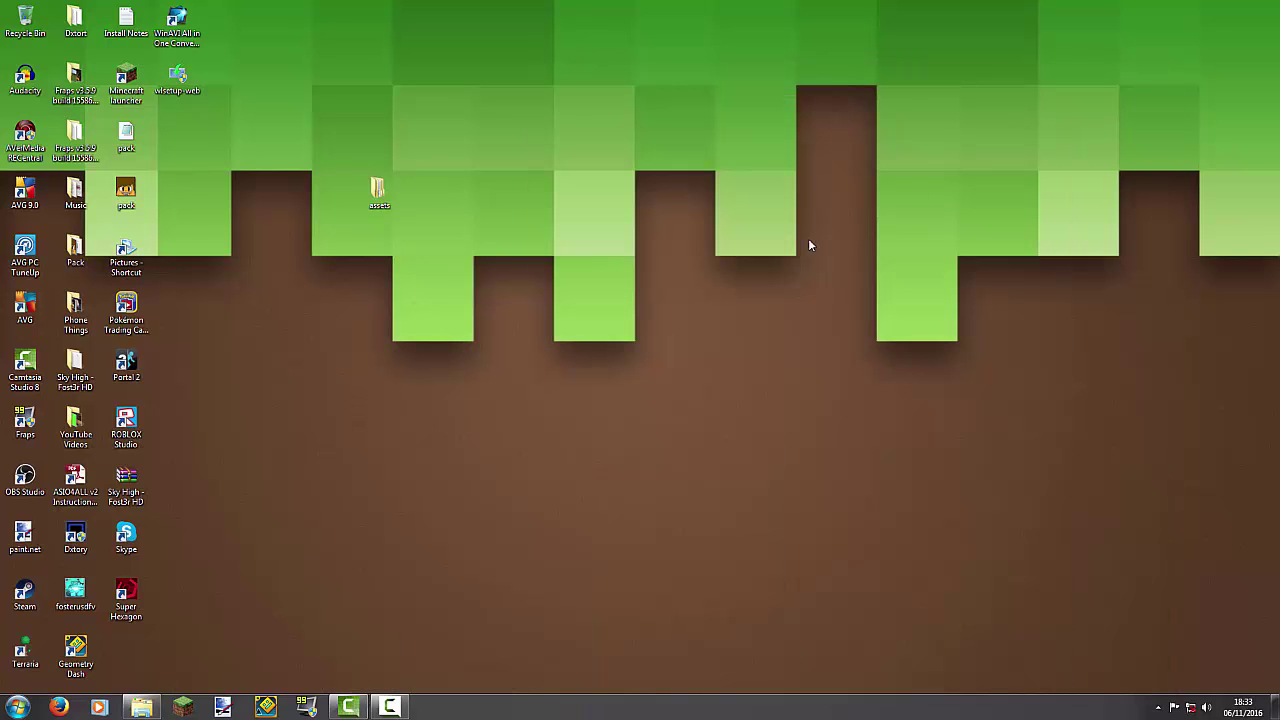
pyautogui.moveTo(401, 104); pyautogui.dragTo(633, 403)
pyautogui.rightClick(142, 707)
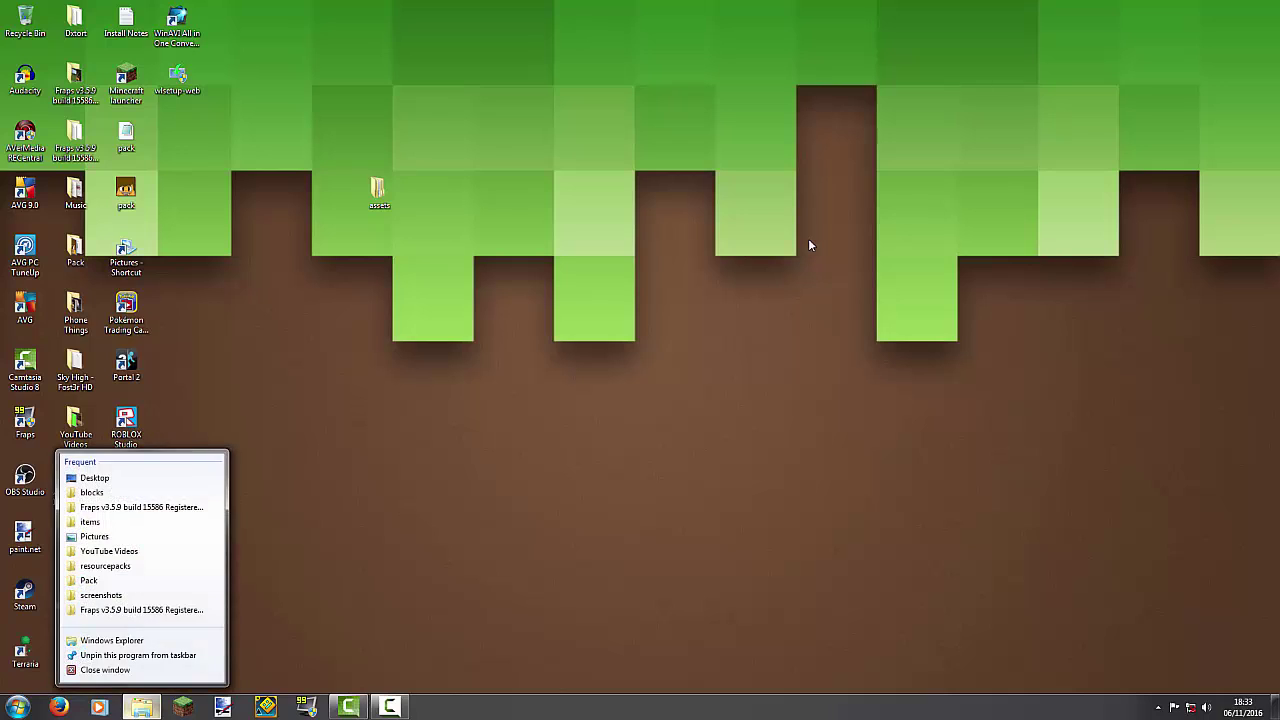
pyautogui.click(105, 670)
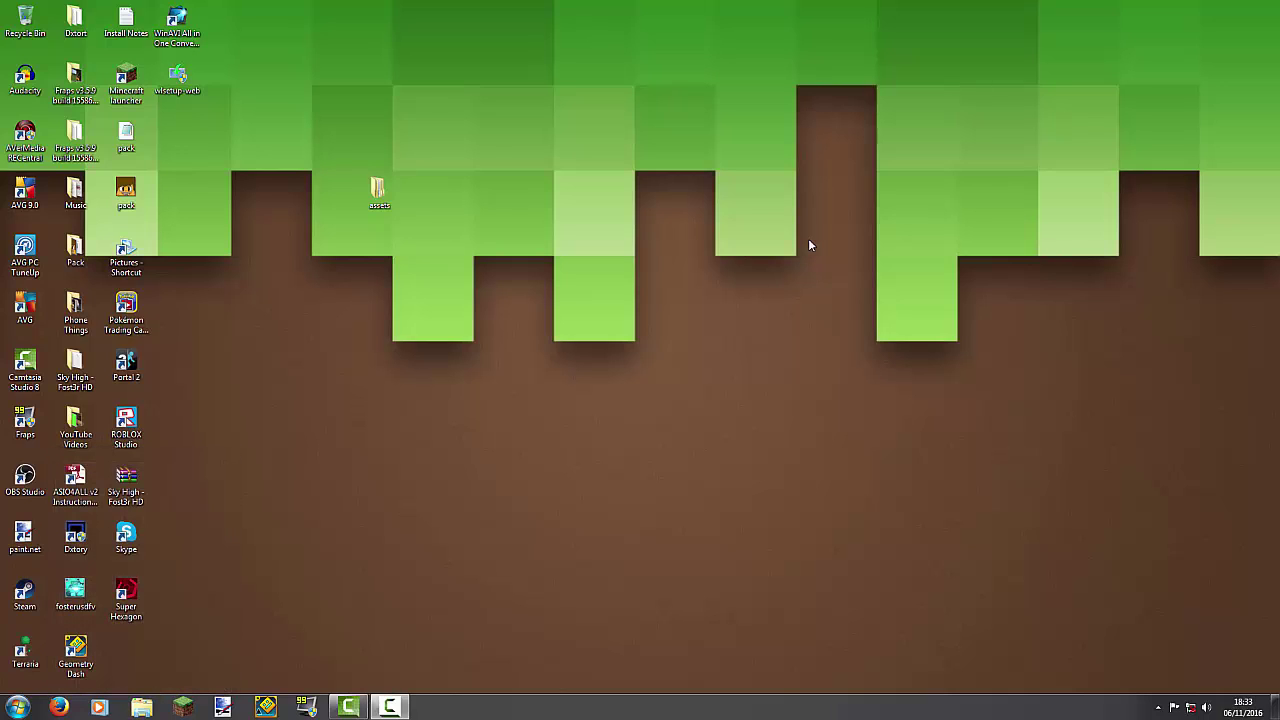
# Preview the pack image and move it to the free far side of the desktop
pyautogui.doubleClick(126, 192)
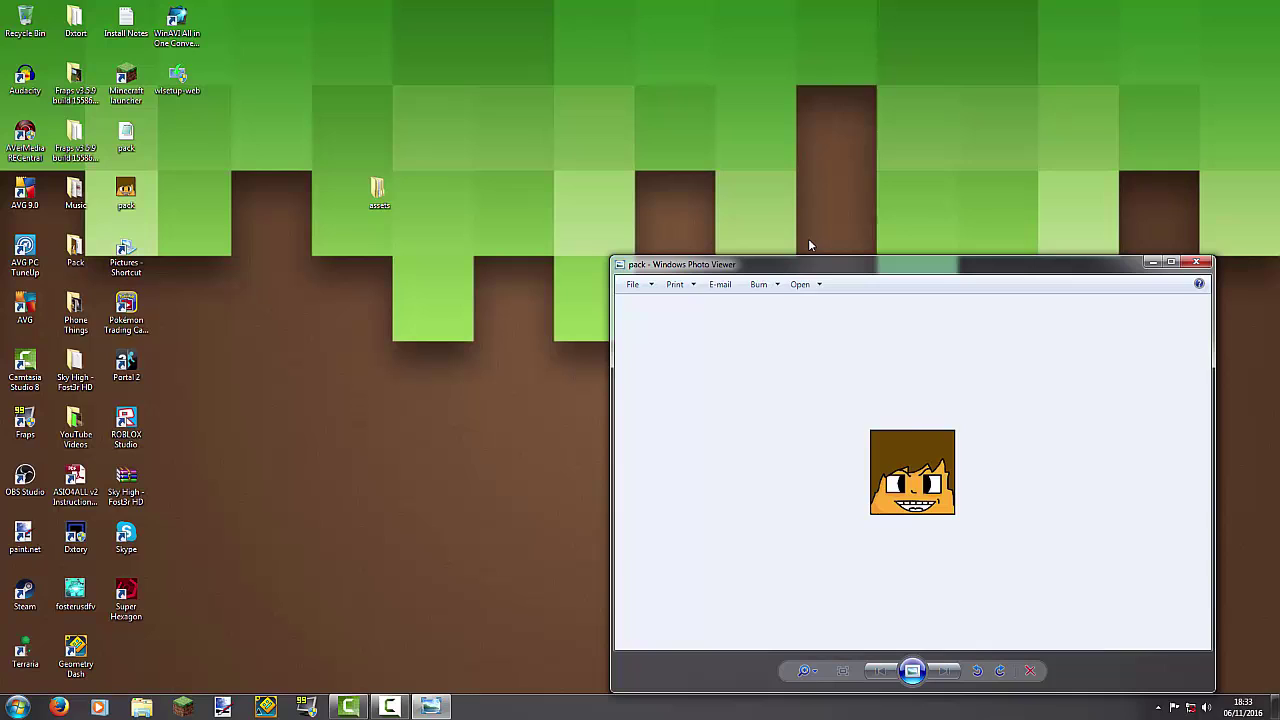
pyautogui.click(1196, 262)
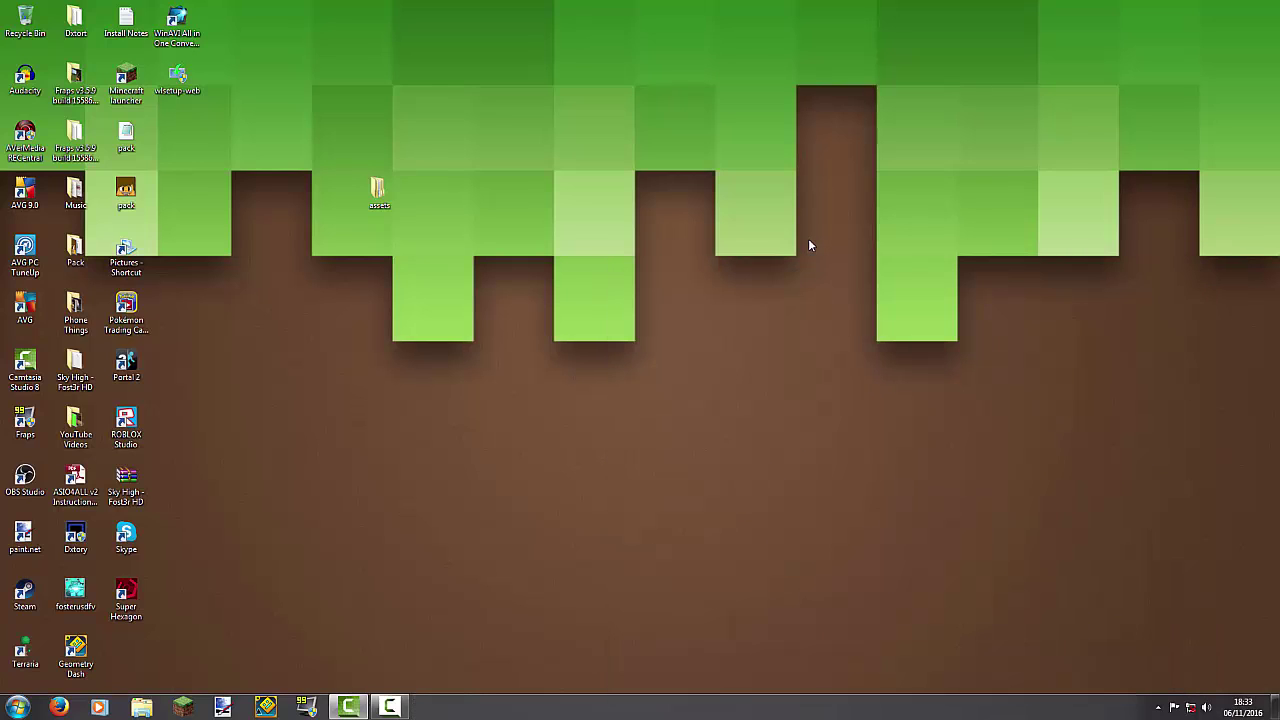
pyautogui.moveTo(126, 190)
pyautogui.mouseDown()
pyautogui.moveTo(950, 101)
pyautogui.moveTo(1217, 115)
pyautogui.moveTo(1240, 80)
pyautogui.mouseUp()
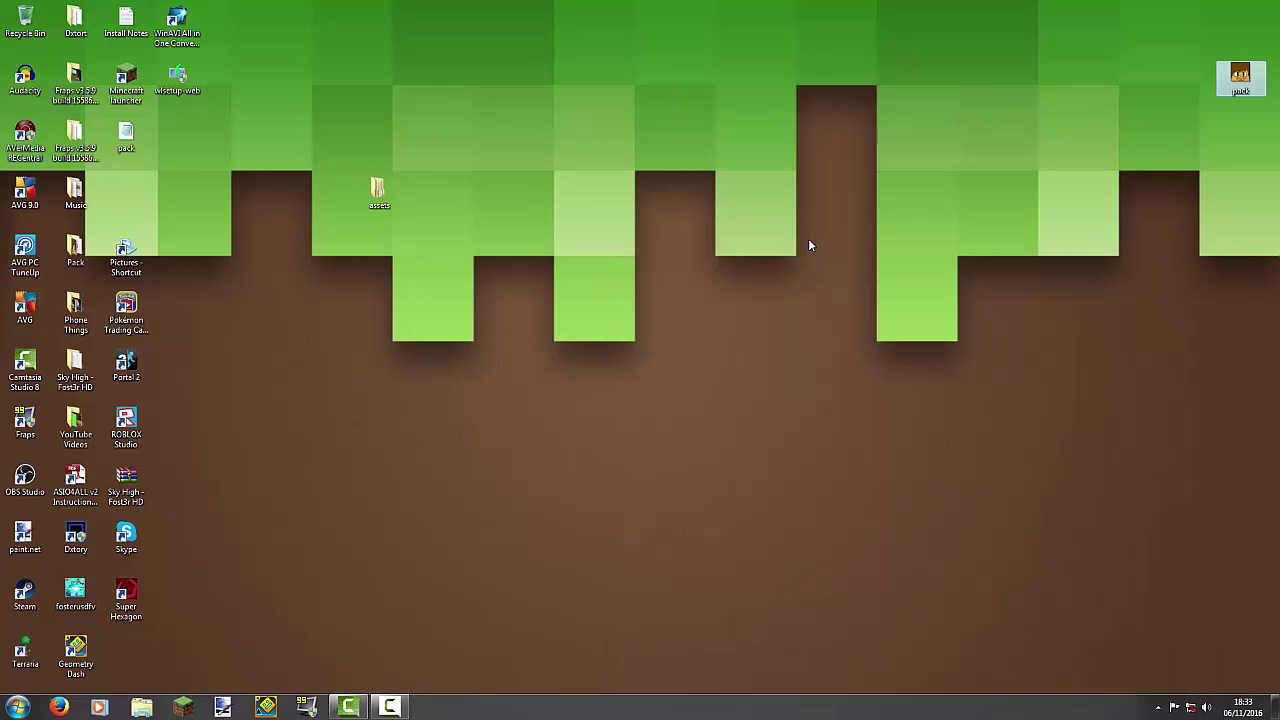
# Move the assets folder to the desktop corner directly above the pack image
pyautogui.moveTo(1275, 10); pyautogui.dragTo(1243, 24)
pyautogui.rightClick(1243, 24)
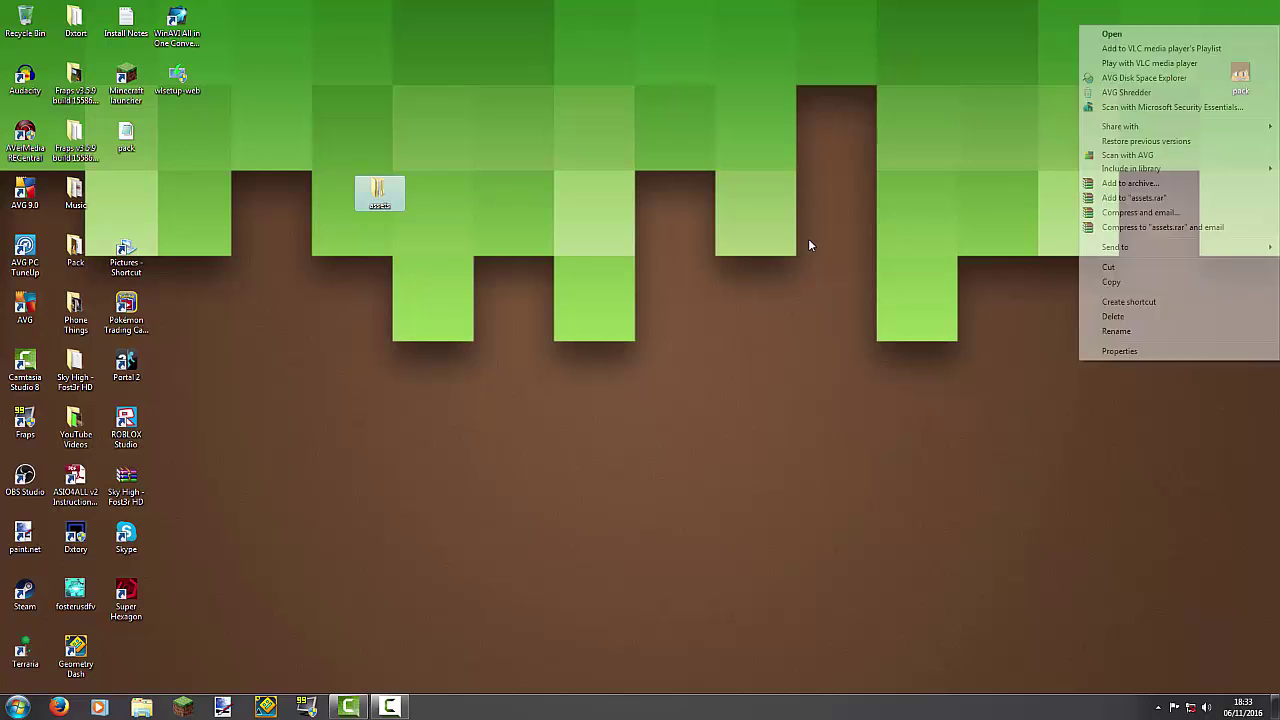
pyautogui.click(809, 241)
pyautogui.moveTo(378, 190); pyautogui.dragTo(1240, 22)
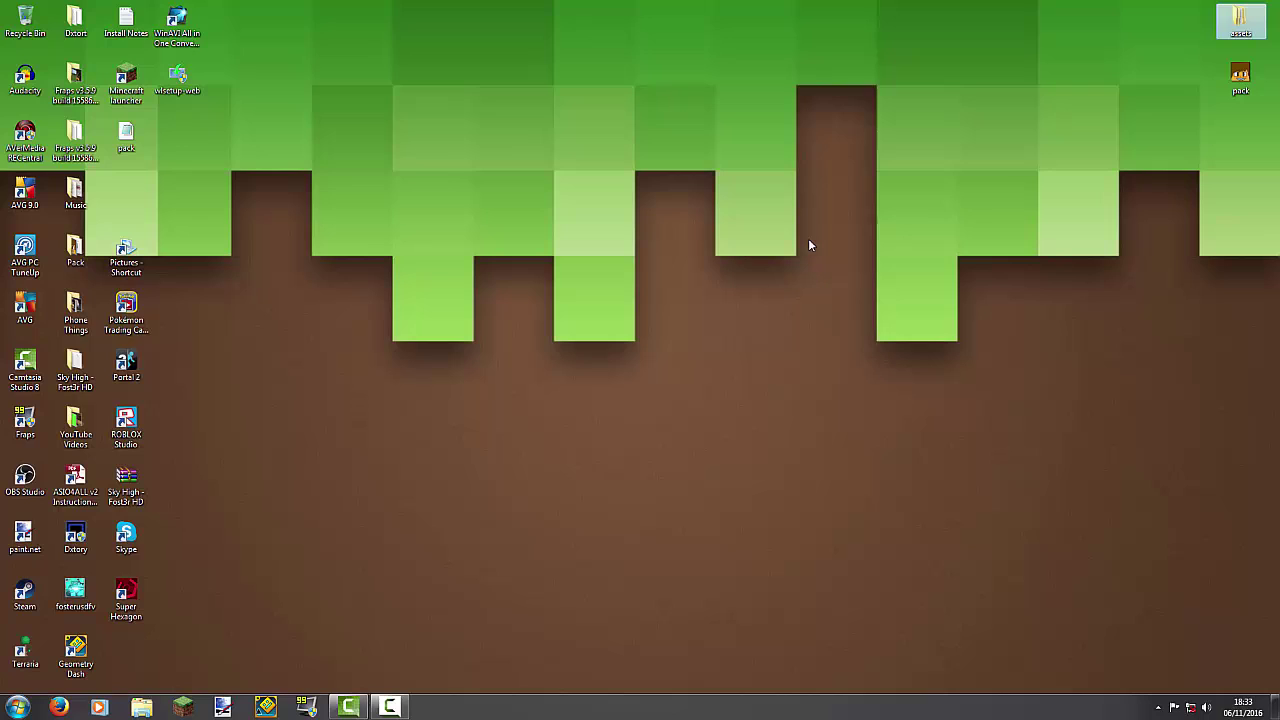
# Move the Super Hexagon shortcut above Pictures - Shortcut and the pack text file to a free area of the desktop
pyautogui.moveTo(126, 598); pyautogui.dragTo(126, 200)
pyautogui.moveTo(126, 138)
pyautogui.mouseDown()
pyautogui.moveTo(1114, 214)
pyautogui.moveTo(1262, 125)
pyautogui.moveTo(917, 157)
pyautogui.moveTo(481, 248)
pyautogui.mouseUp()
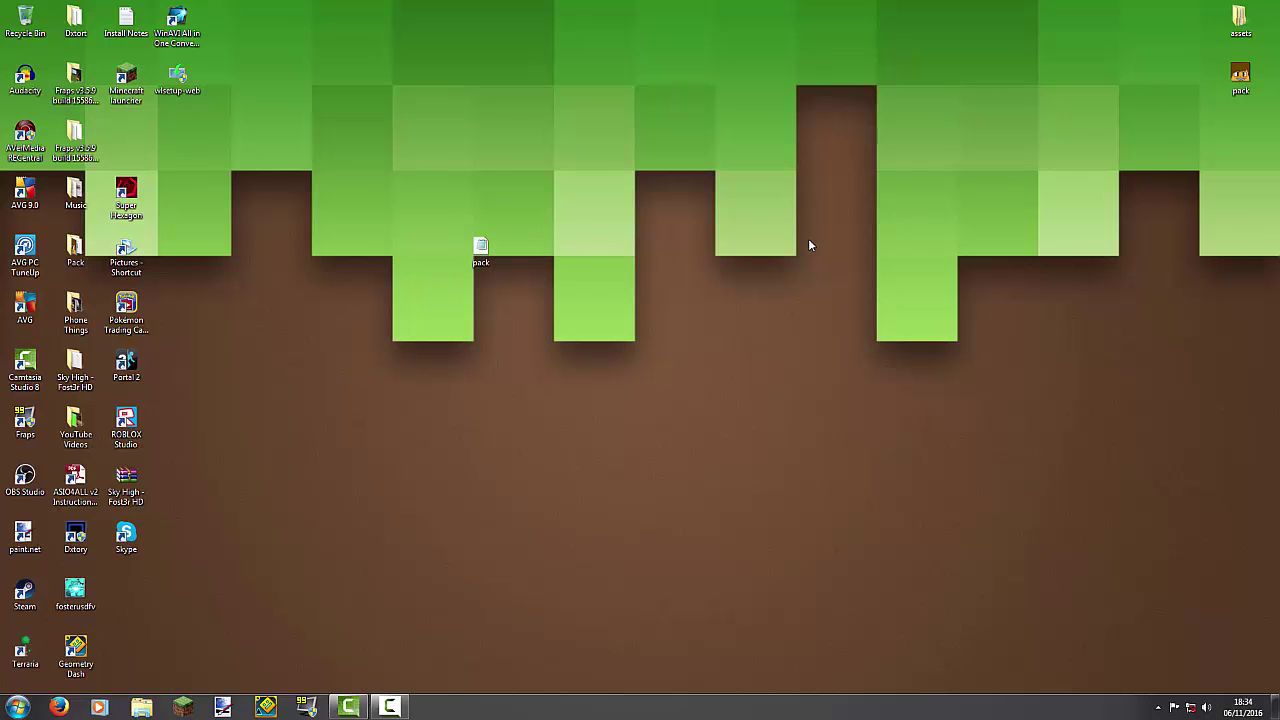
pyautogui.moveTo(498, 210)
pyautogui.mouseDown()
pyautogui.moveTo(577, 263)
pyautogui.moveTo(563, 270)
pyautogui.moveTo(498, 212)
pyautogui.moveTo(416, 268)
pyautogui.moveTo(428, 222)
pyautogui.moveTo(490, 244)
pyautogui.mouseUp()
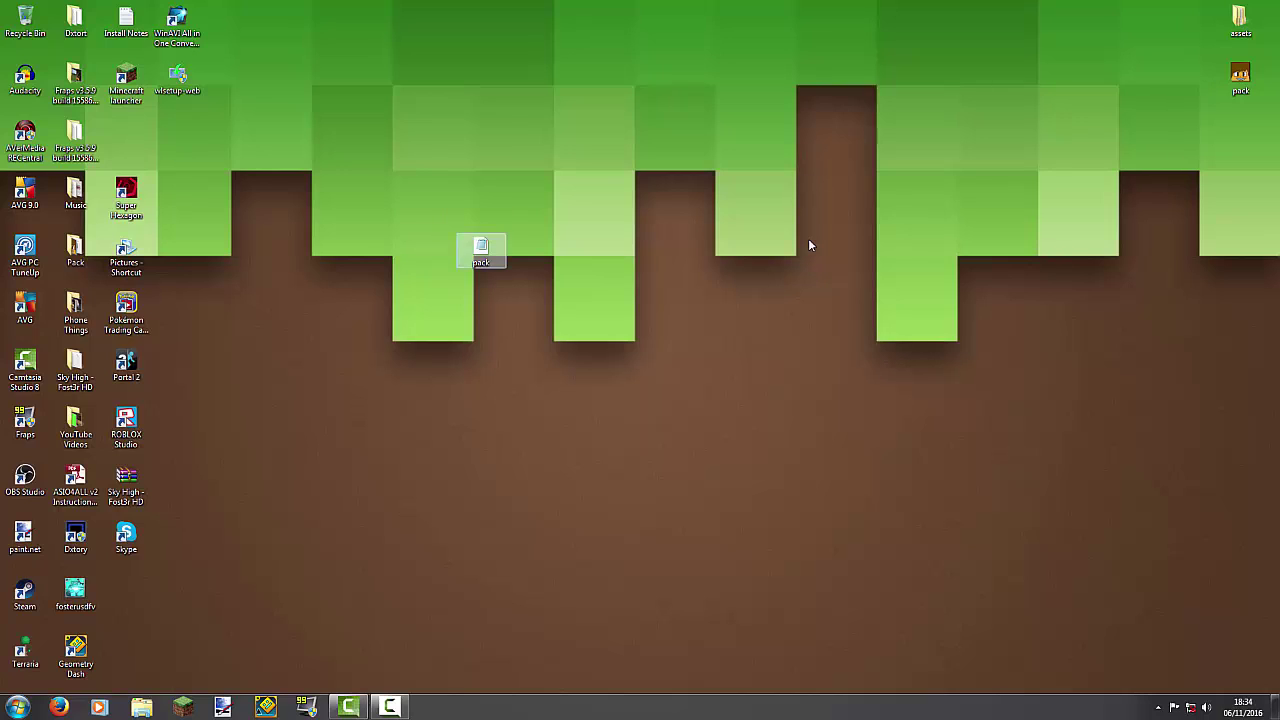
pyautogui.moveTo(612, 285)
pyautogui.mouseDown()
pyautogui.moveTo(494, 255)
pyautogui.moveTo(528, 271)
pyautogui.mouseUp()
# Open the pack text file in Notepad, examine its pack_format and description entries, and close it
pyautogui.doubleClick(481, 250)
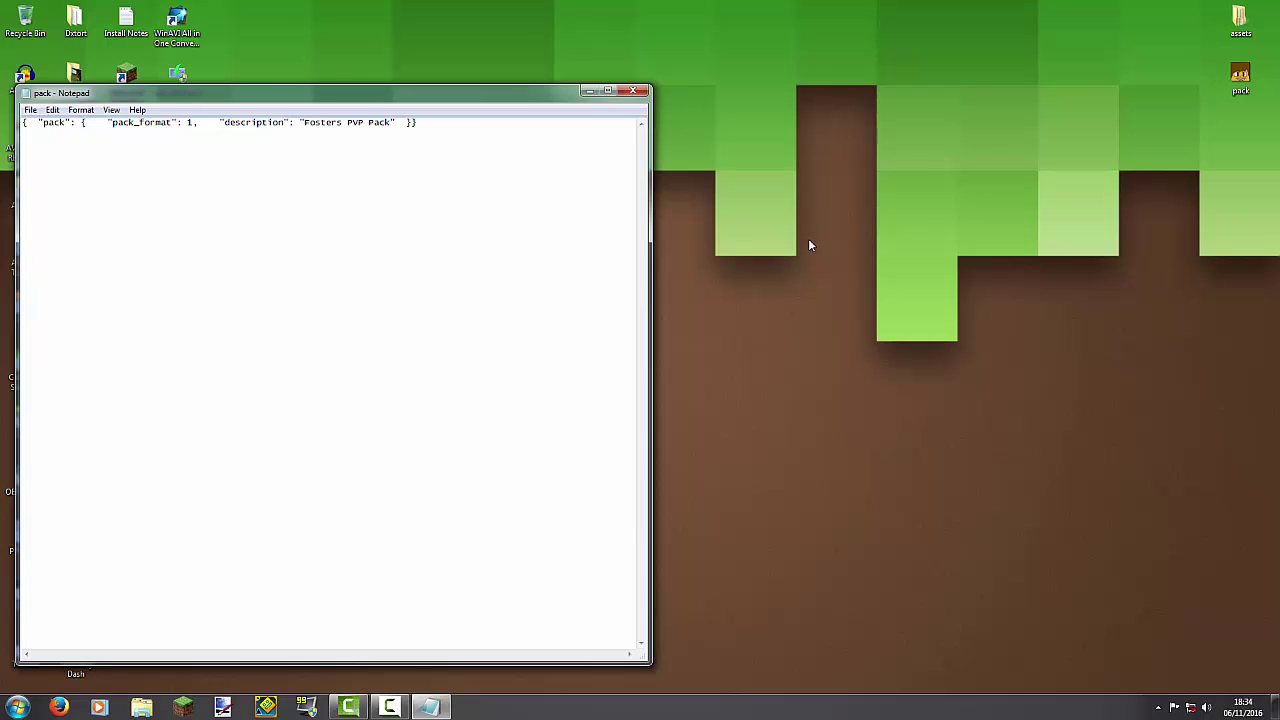
pyautogui.hotkey('shift', 'Right')
pyautogui.hotkey('shift', 'Right')
pyautogui.hotkey('shift', 'Right')
pyautogui.hotkey('shift', 'Right')
pyautogui.hotkey('shift', 'Right')
pyautogui.hotkey('shift', 'Right')
pyautogui.hotkey('shift', 'Right')
pyautogui.hotkey('shift', 'Right')
pyautogui.hotkey('shift', 'Right')
pyautogui.hotkey('shift', 'Right')
pyautogui.hotkey('shift', 'Right')
pyautogui.hotkey('shift', 'Right')
pyautogui.click(808, 241)
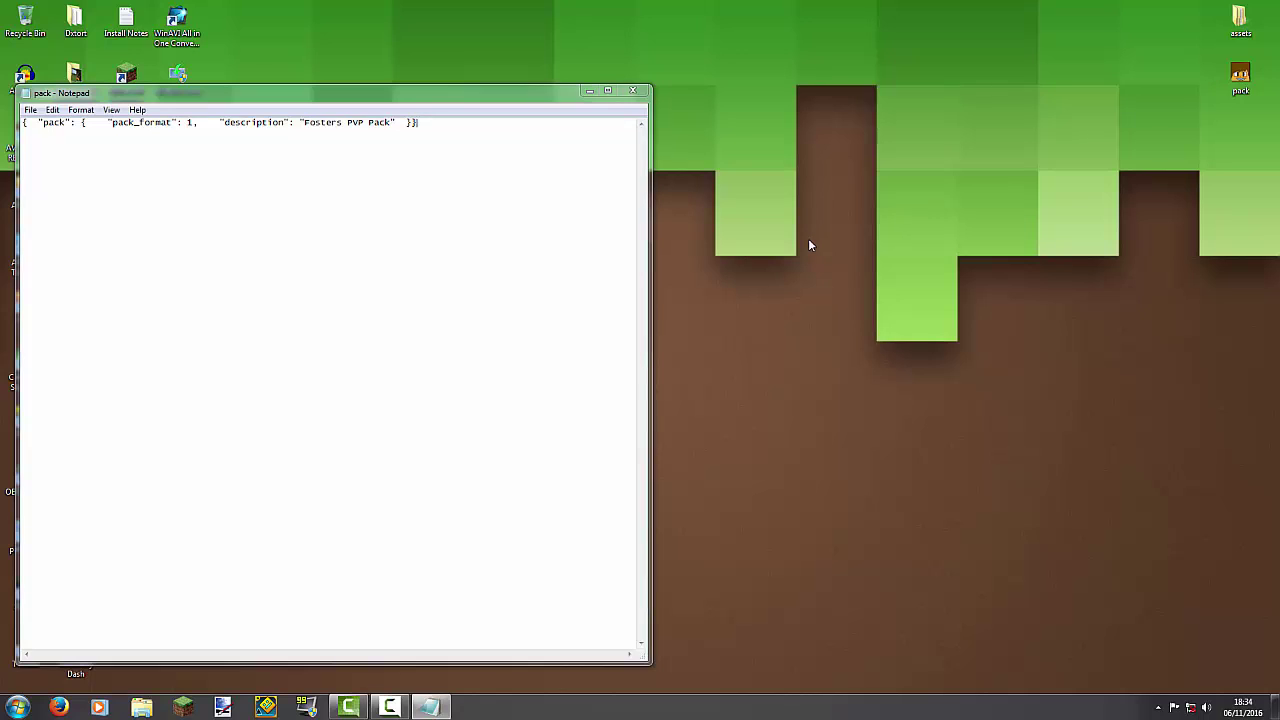
pyautogui.hotkey('alt', 'F4')
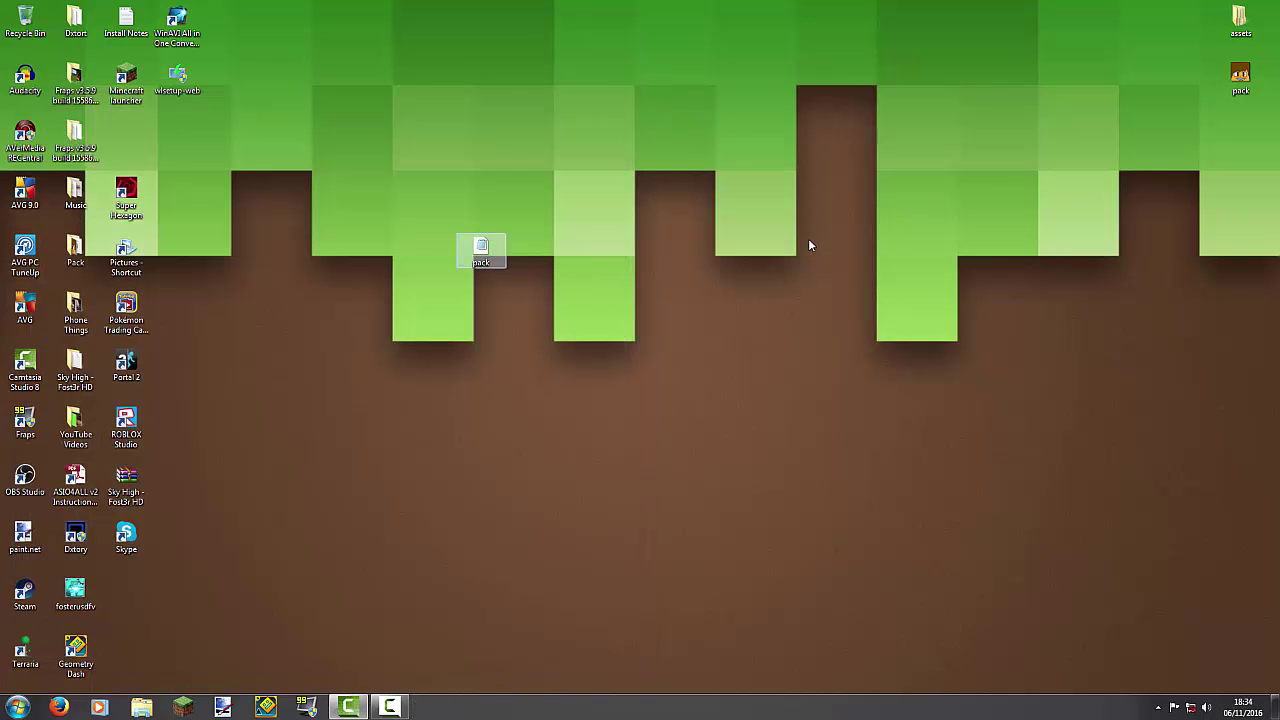
# Place the pack text file below the pack image, and compress both with the assets folder into a zipped folder named assets
pyautogui.moveTo(1250, 220); pyautogui.dragTo(1236, 18)
pyautogui.rightClick(1238, 27)
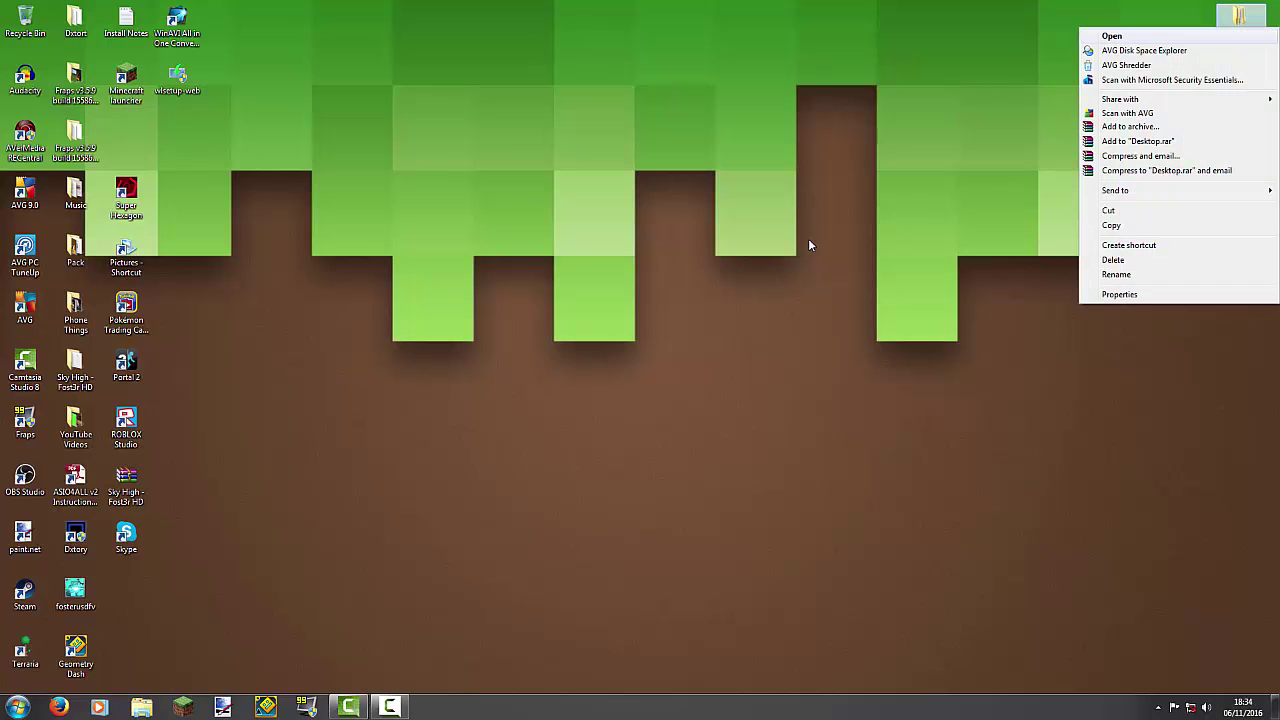
pyautogui.moveTo(1115, 190)
pyautogui.press('Down')
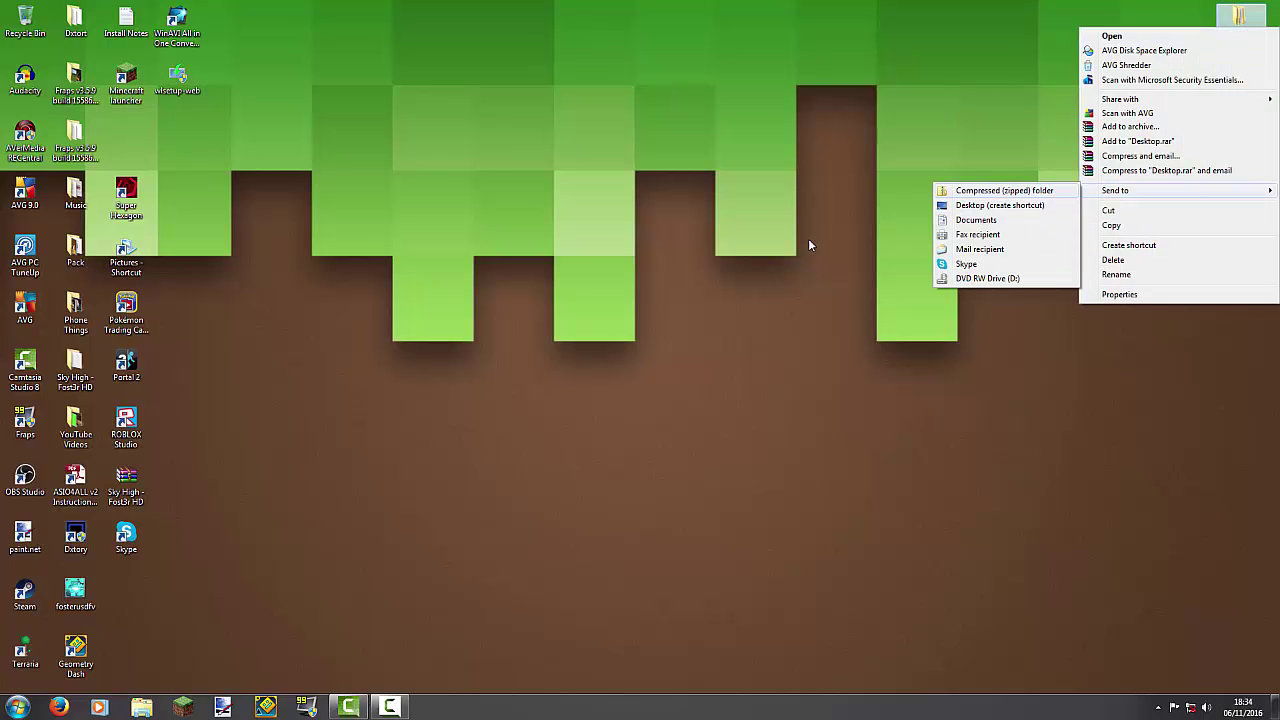
pyautogui.press('Return')
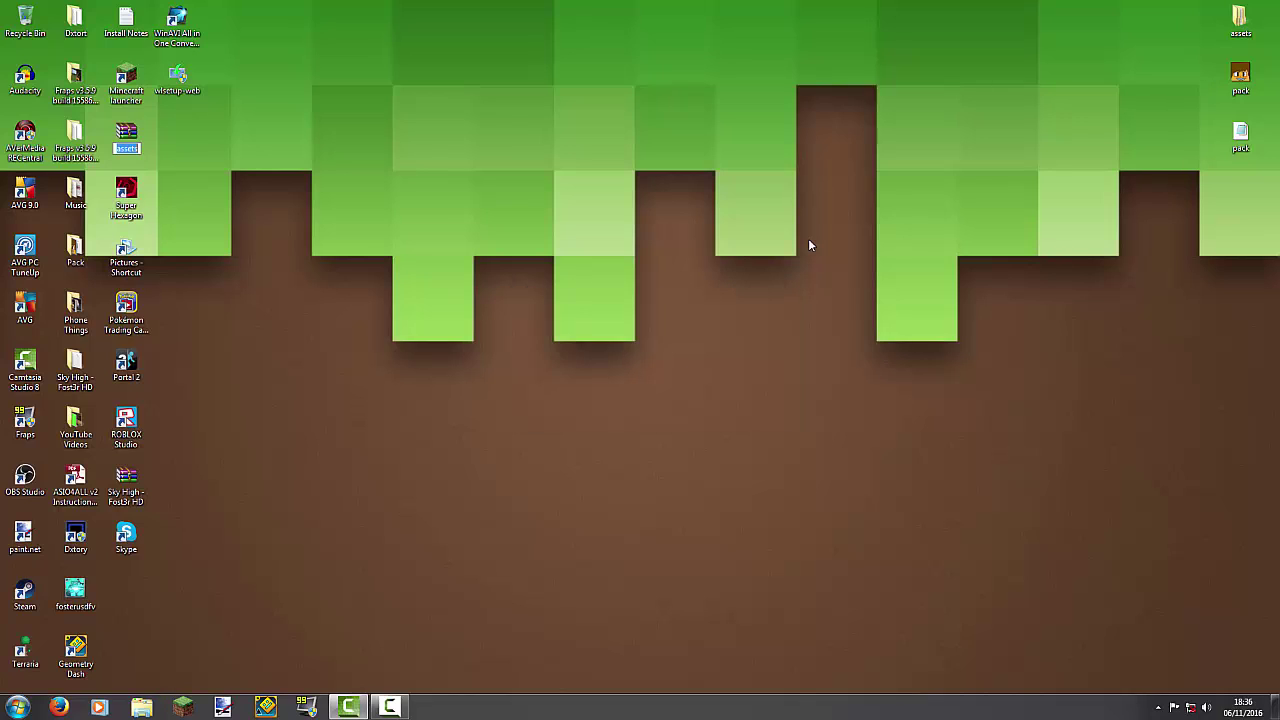
pyautogui.press('Return')
# Move the zipped assets archive to a free area of the desktop and rename it Test
pyautogui.moveTo(126, 135); pyautogui.dragTo(780, 248)
pyautogui.rightClick(796, 258)
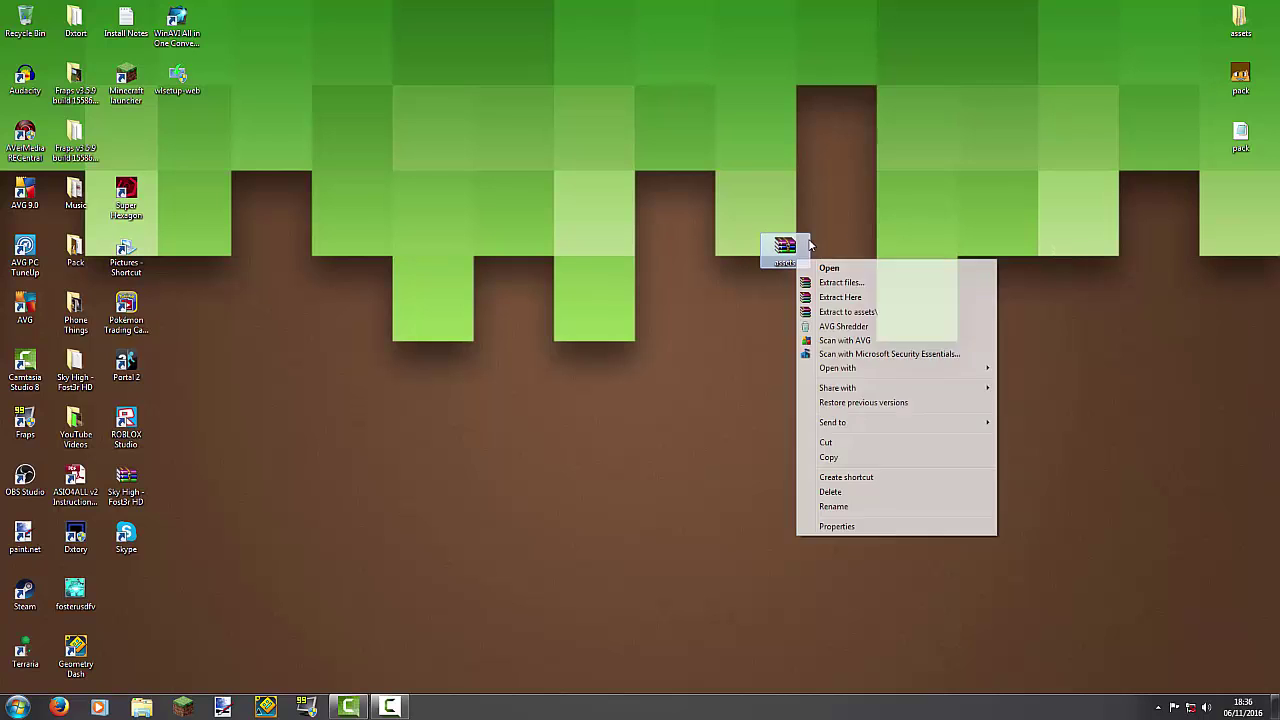
pyautogui.press('m')
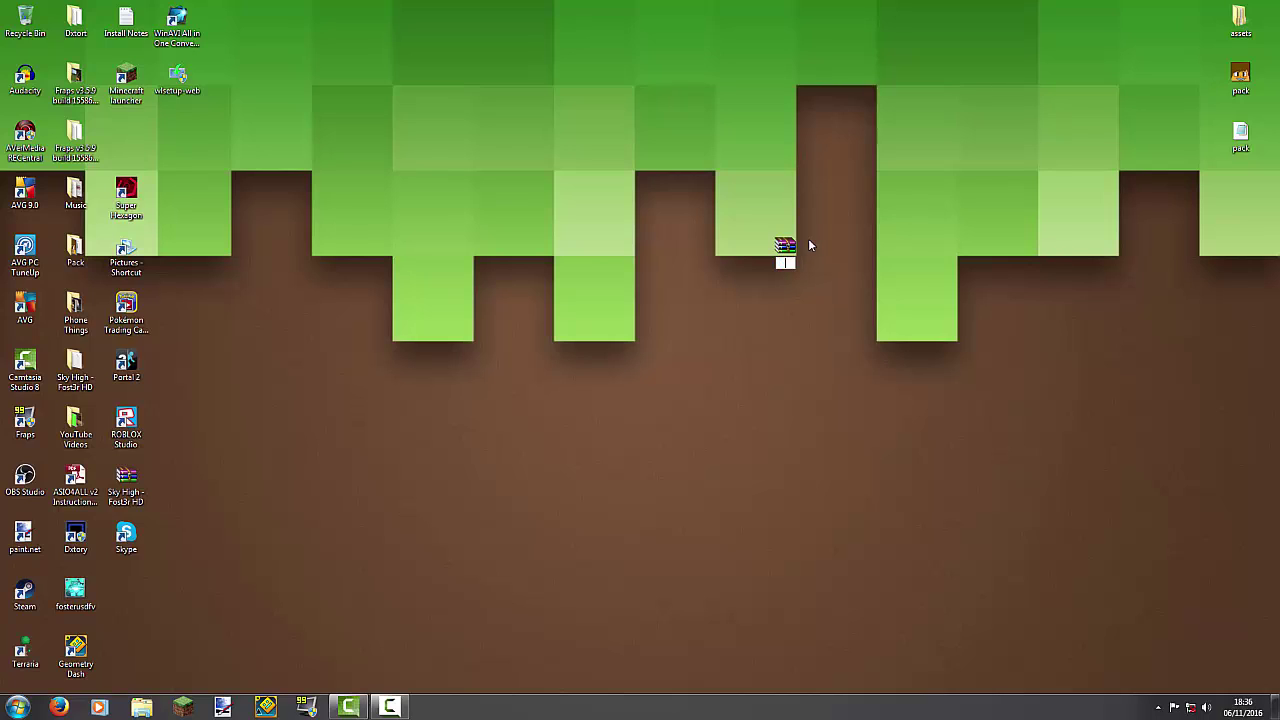
pyautogui.write('Test')
pyautogui.press('Return')
# Search for %appdata% and open the Roaming folder
pyautogui.press('super')
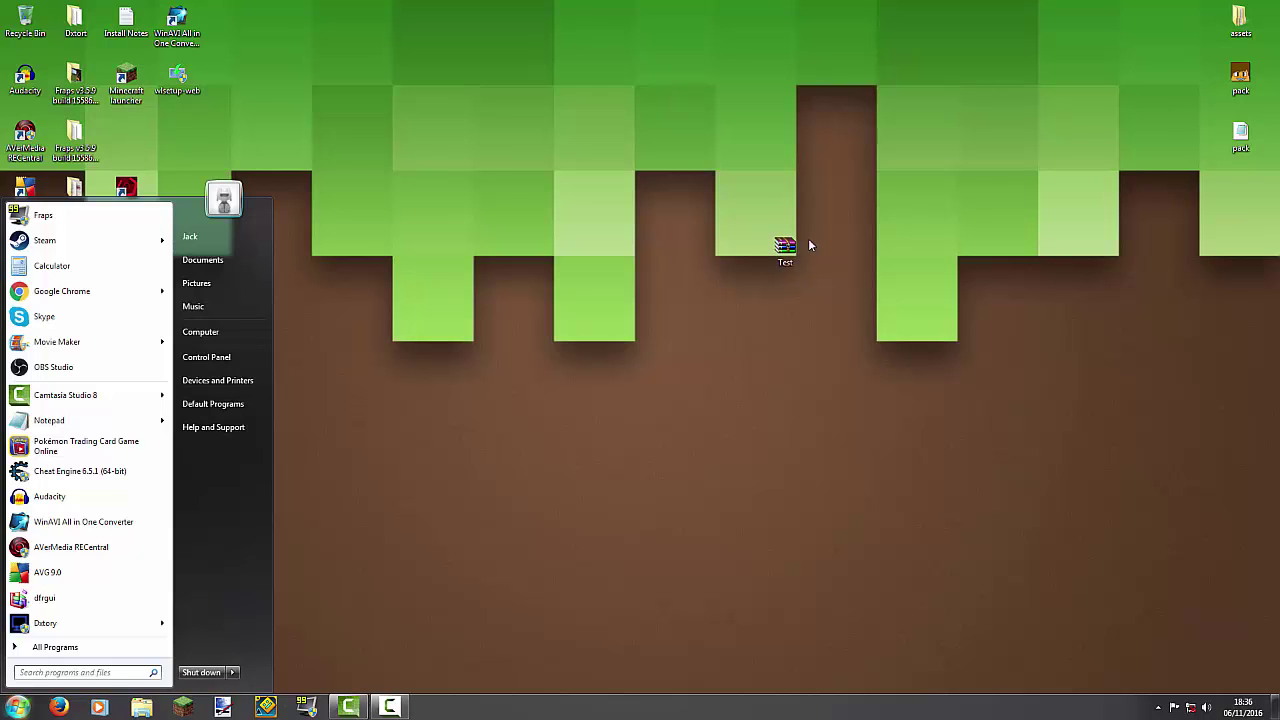
pyautogui.press('Up')
pyautogui.press('Up')
pyautogui.press('Up')
pyautogui.press('Up')
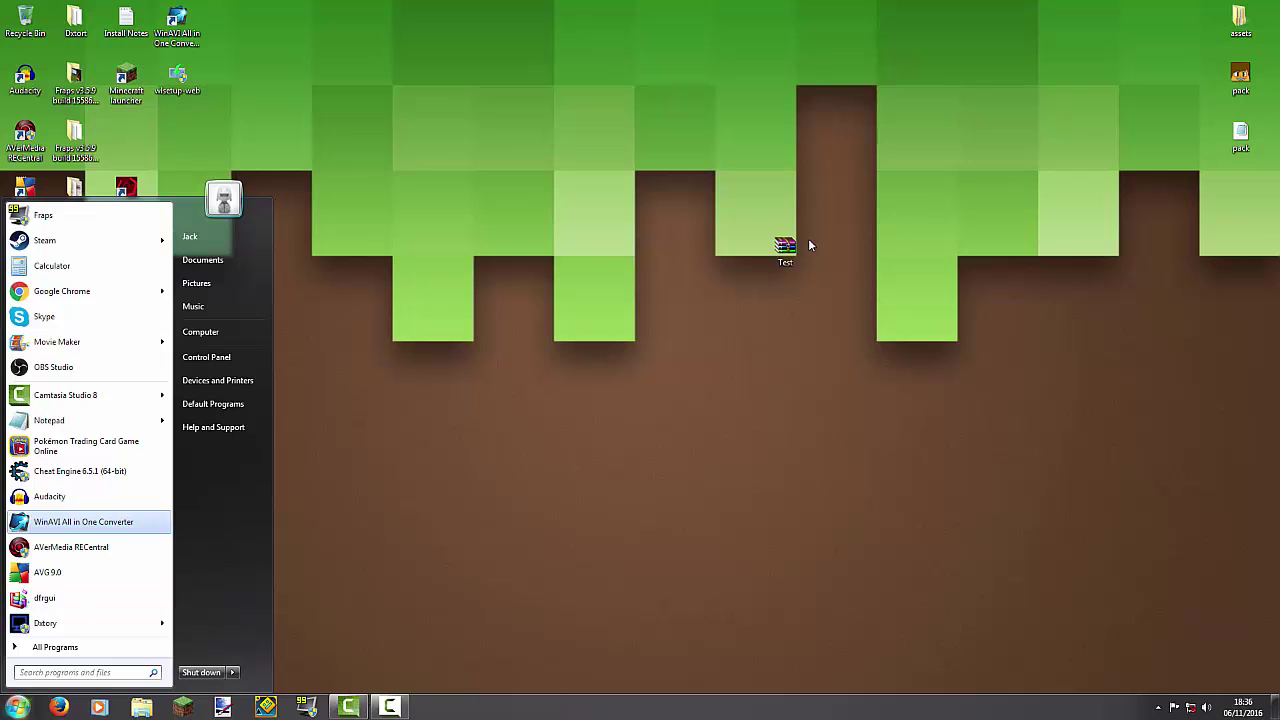
pyautogui.write('%a')
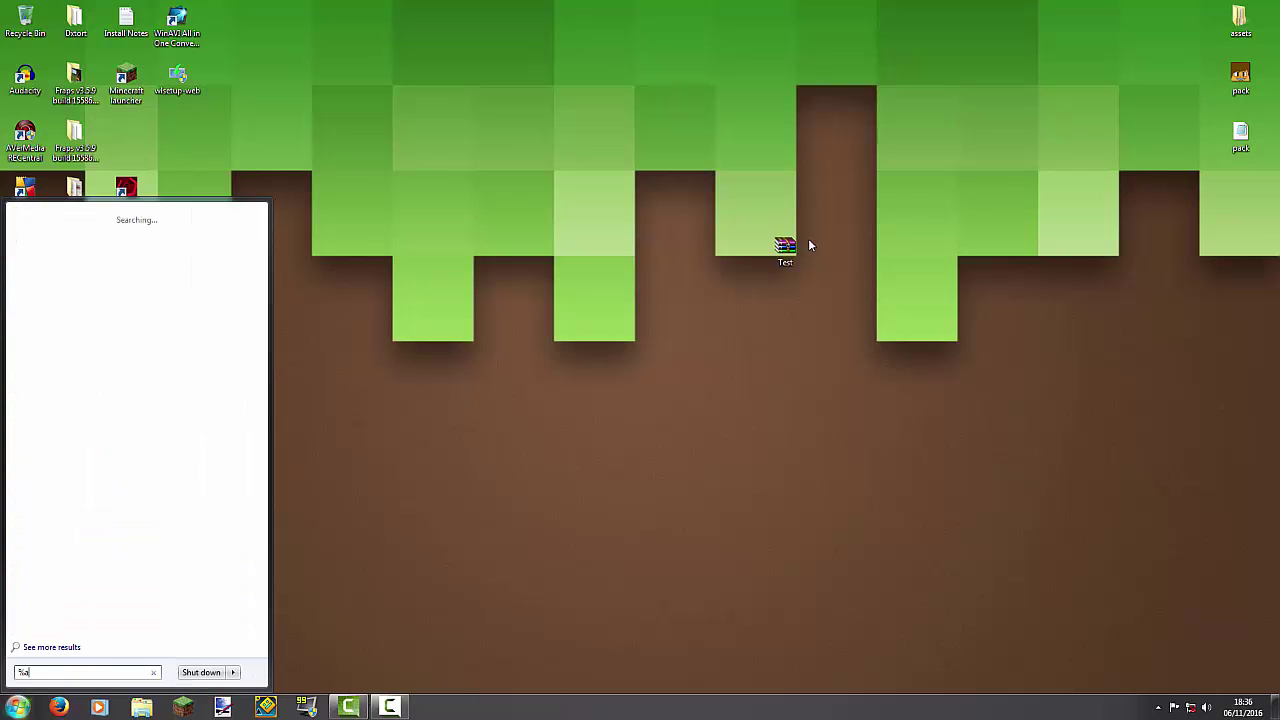
pyautogui.write('ppda')
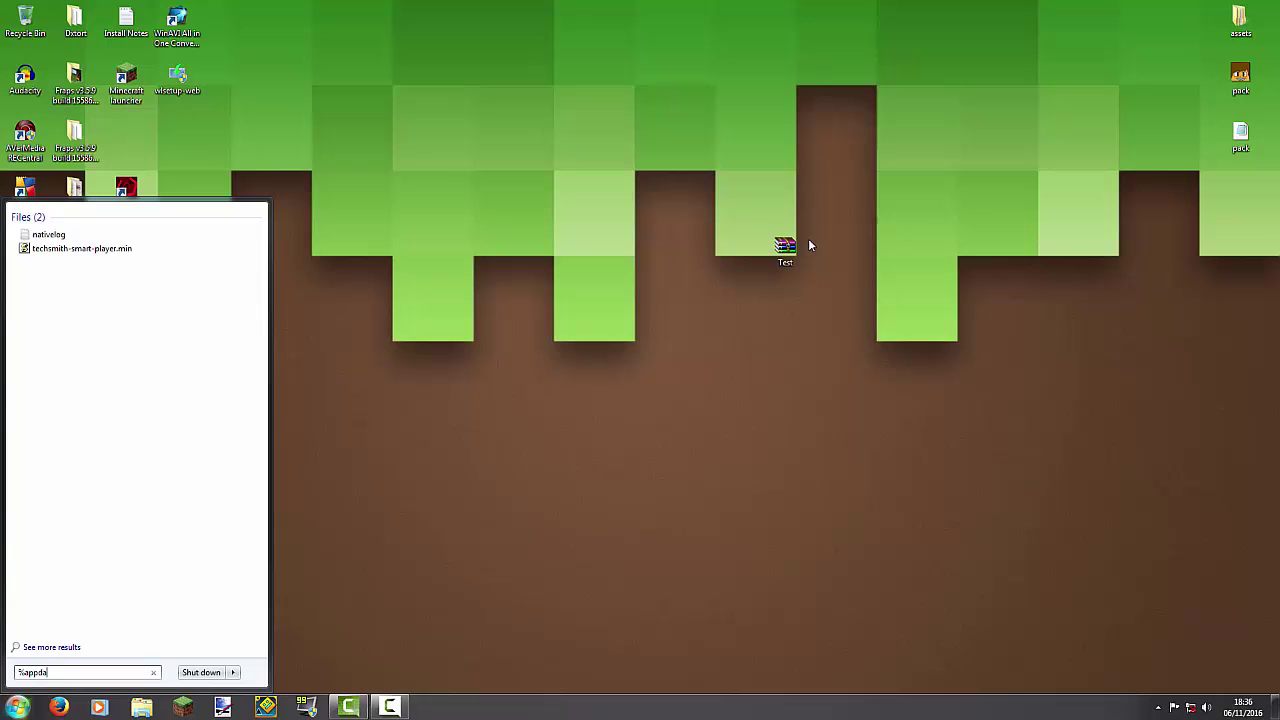
pyautogui.write('ta')
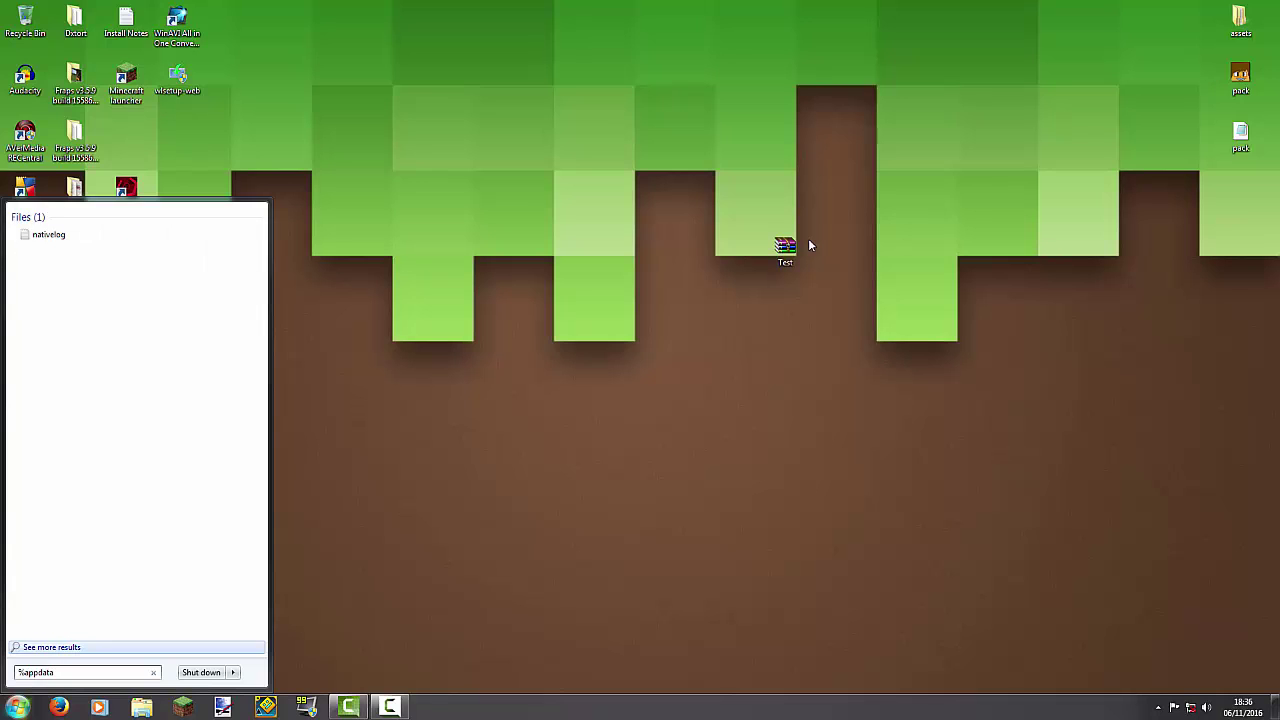
pyautogui.write('%')
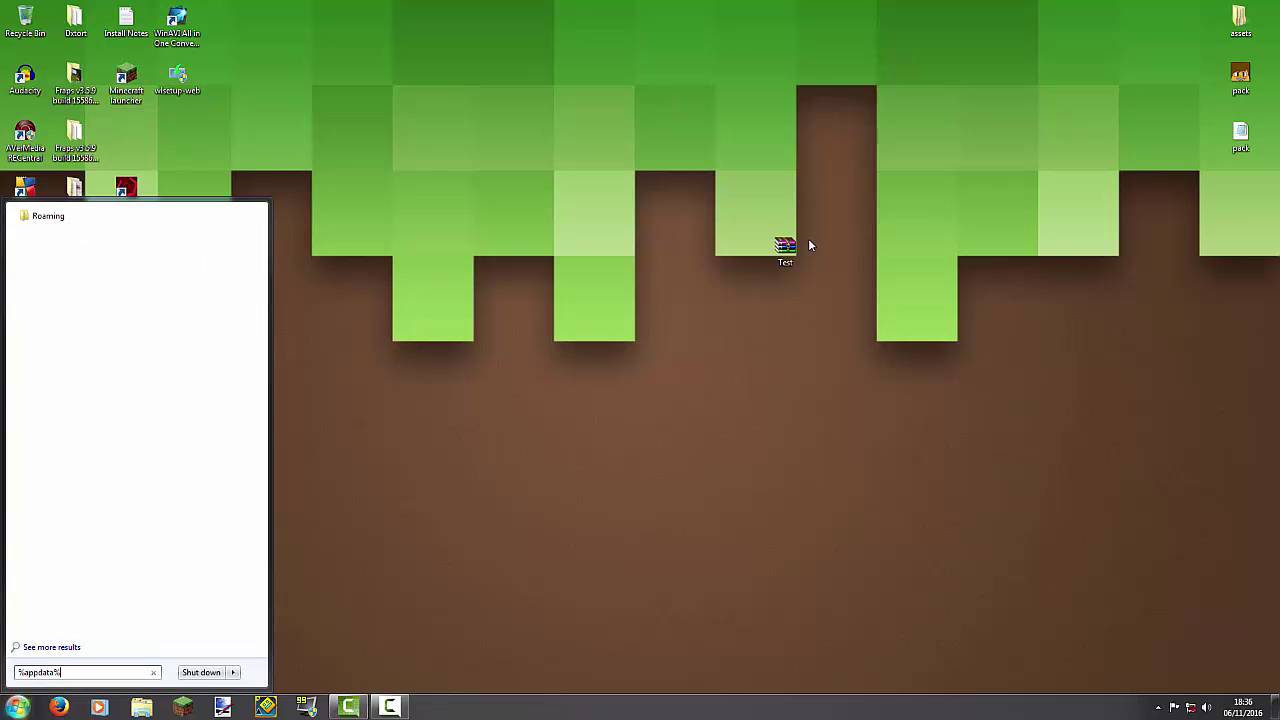
pyautogui.press('Return')
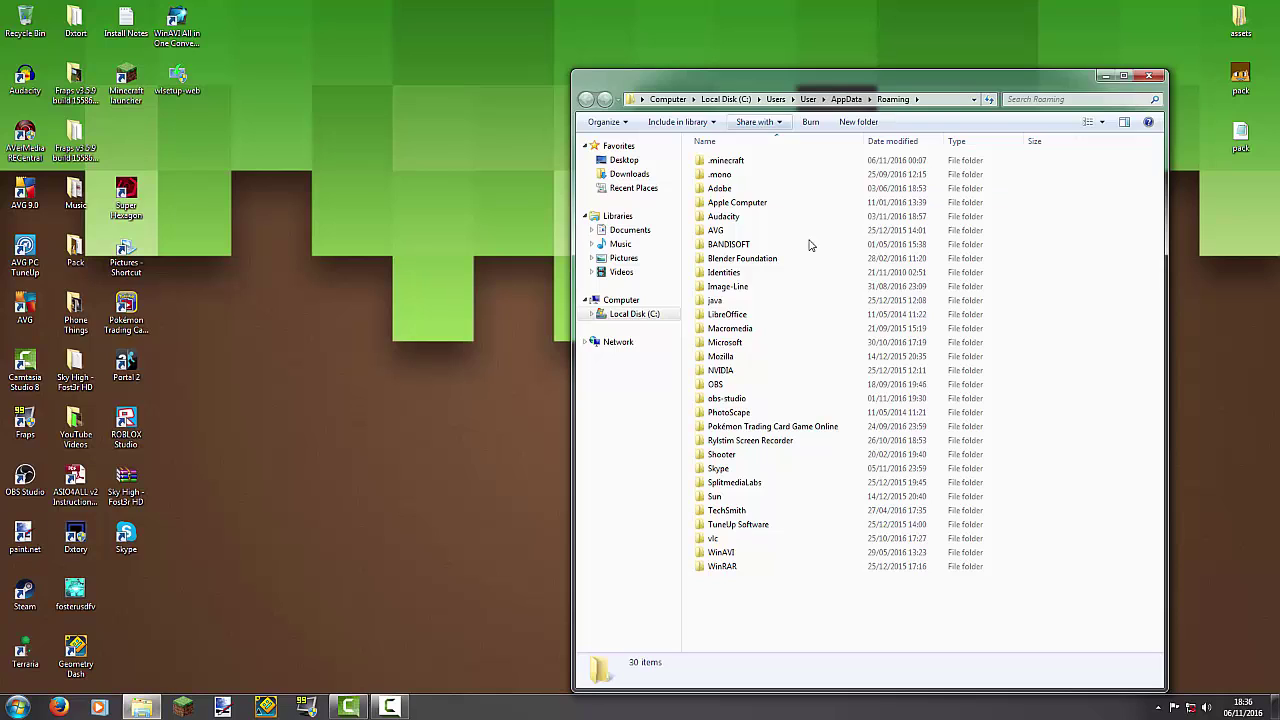
# Open the resourcepacks folder inside .minecraft
pyautogui.doubleClick(744, 161)
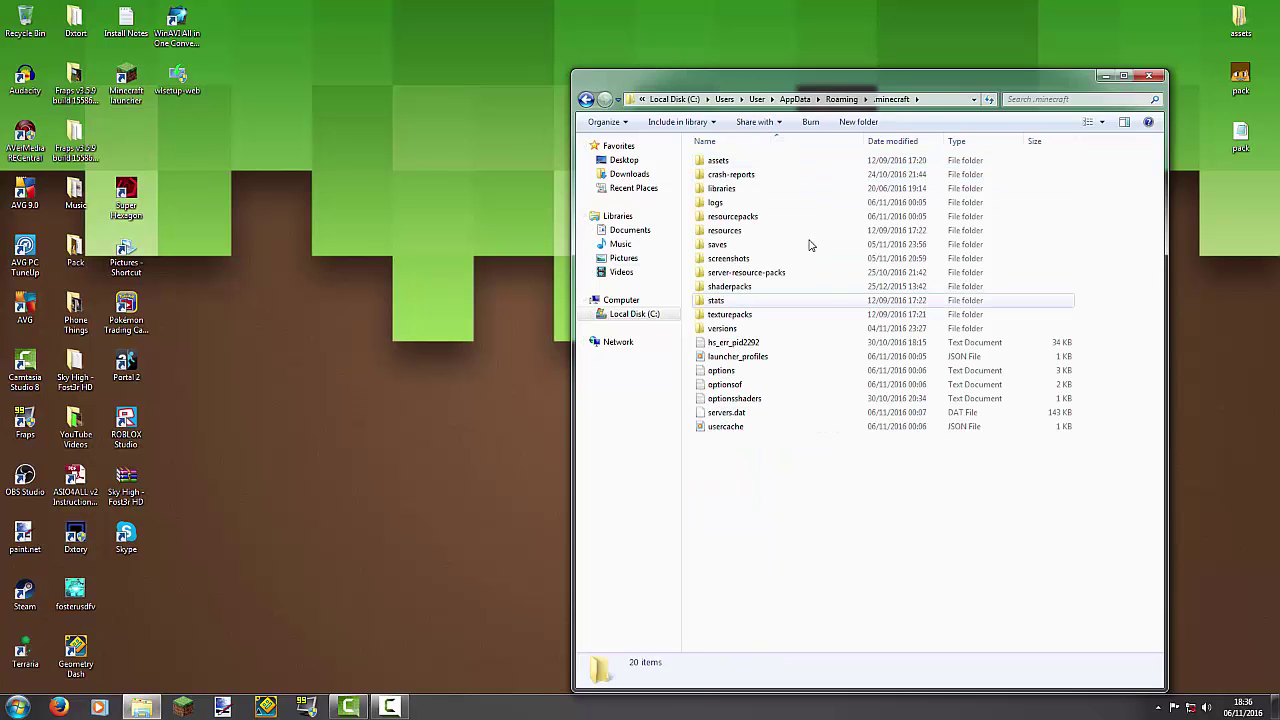
pyautogui.press('Up')
pyautogui.press('Up')
pyautogui.press('Up')
pyautogui.press('Up')
pyautogui.press('Up')
pyautogui.press('Up')
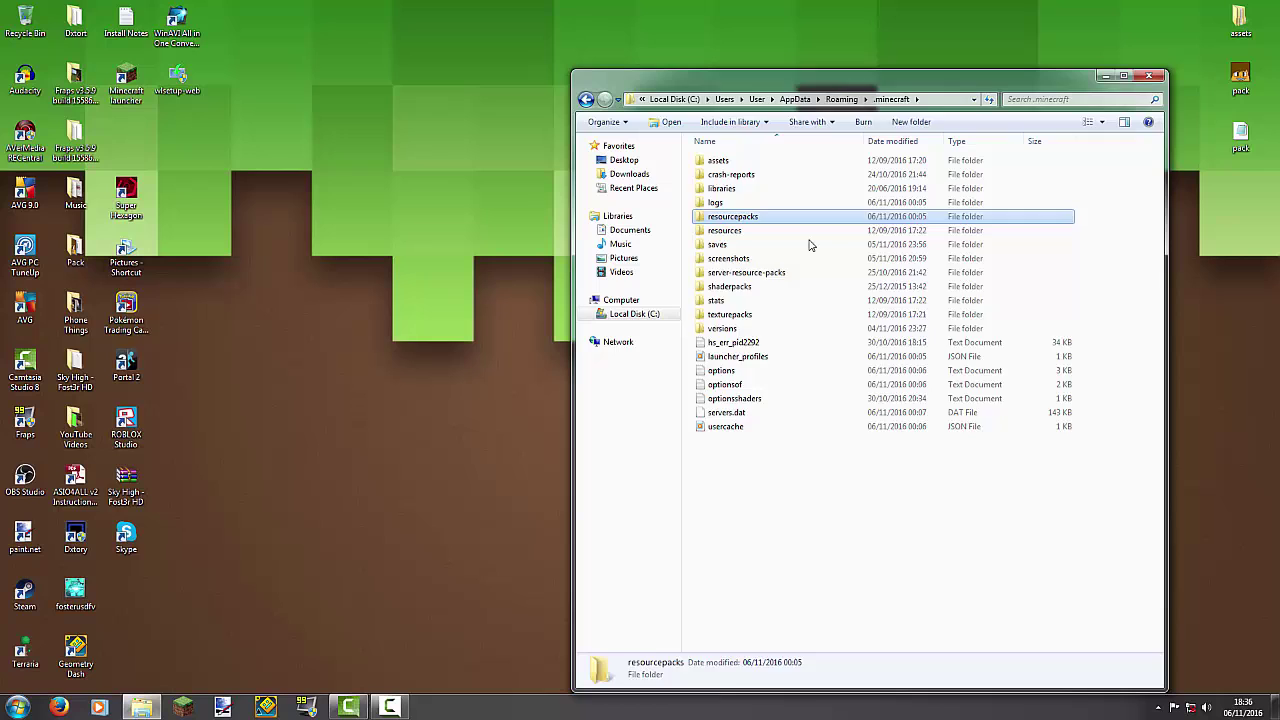
pyautogui.press('Return')
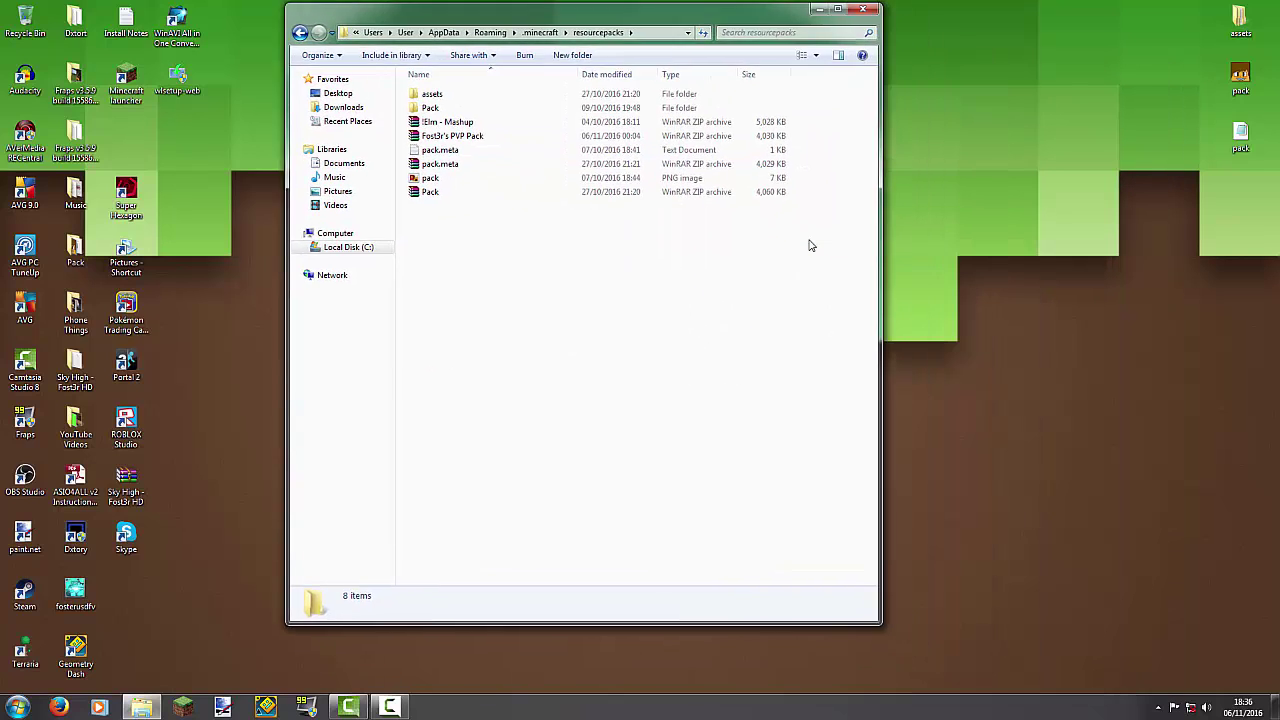
# Check the contents of the !Elm - Mashup archive, move the Test archive from the desktop into resourcepacks, and close the folder
pyautogui.moveTo(560, 12)
pyautogui.mouseDown()
pyautogui.moveTo(510, 116)
pyautogui.moveTo(1087, 280)
pyautogui.moveTo(503, 96)
pyautogui.moveTo(412, 116)
pyautogui.mouseUp()
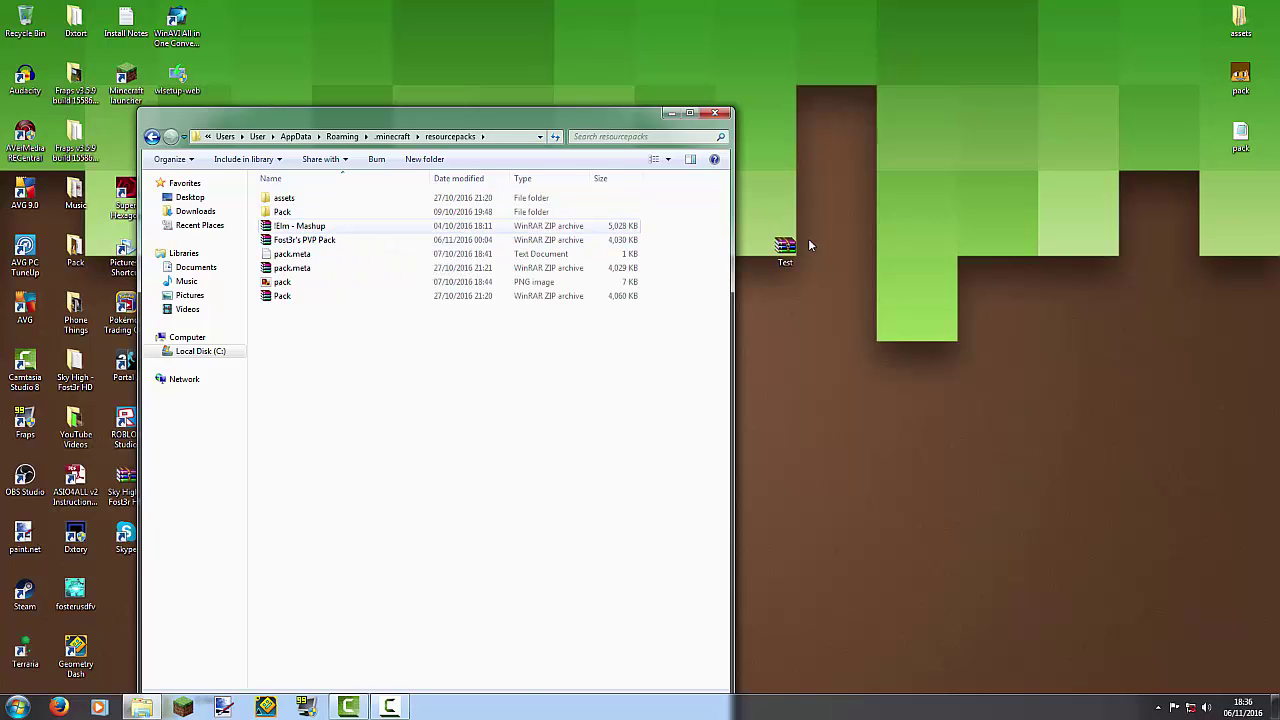
pyautogui.doubleClick(325, 226)
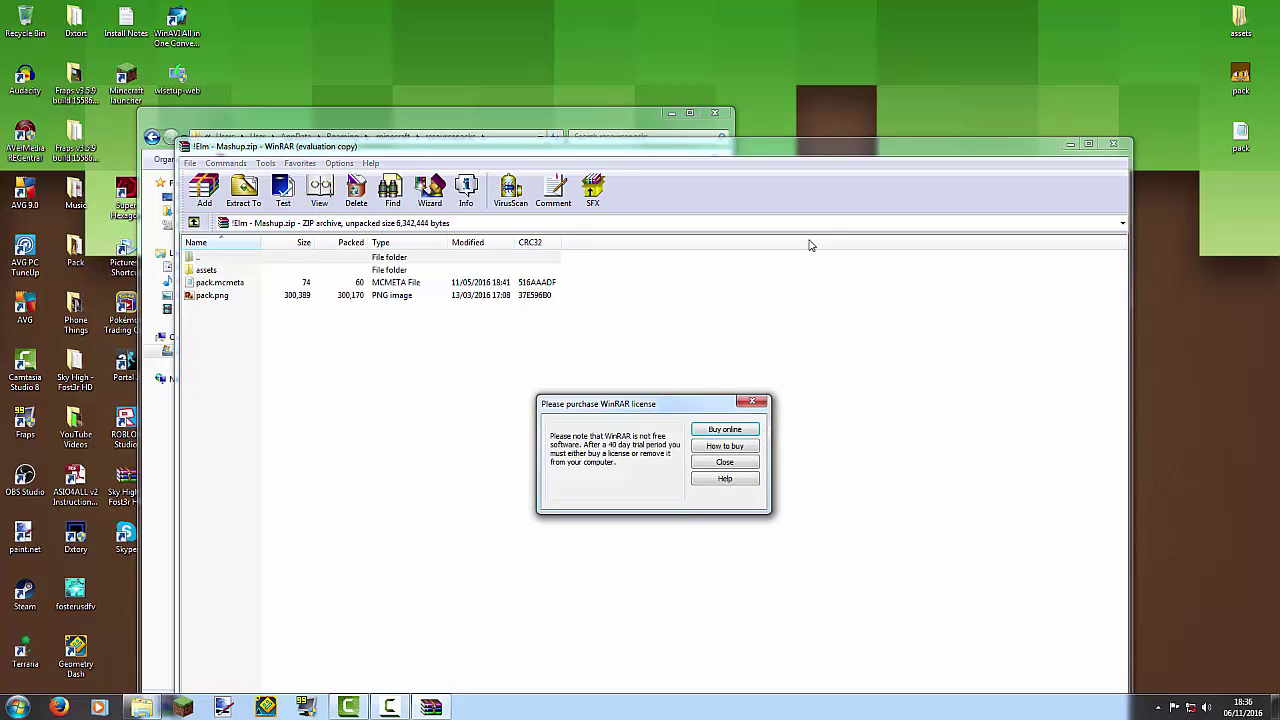
pyautogui.press('Escape')
pyautogui.press('Escape')
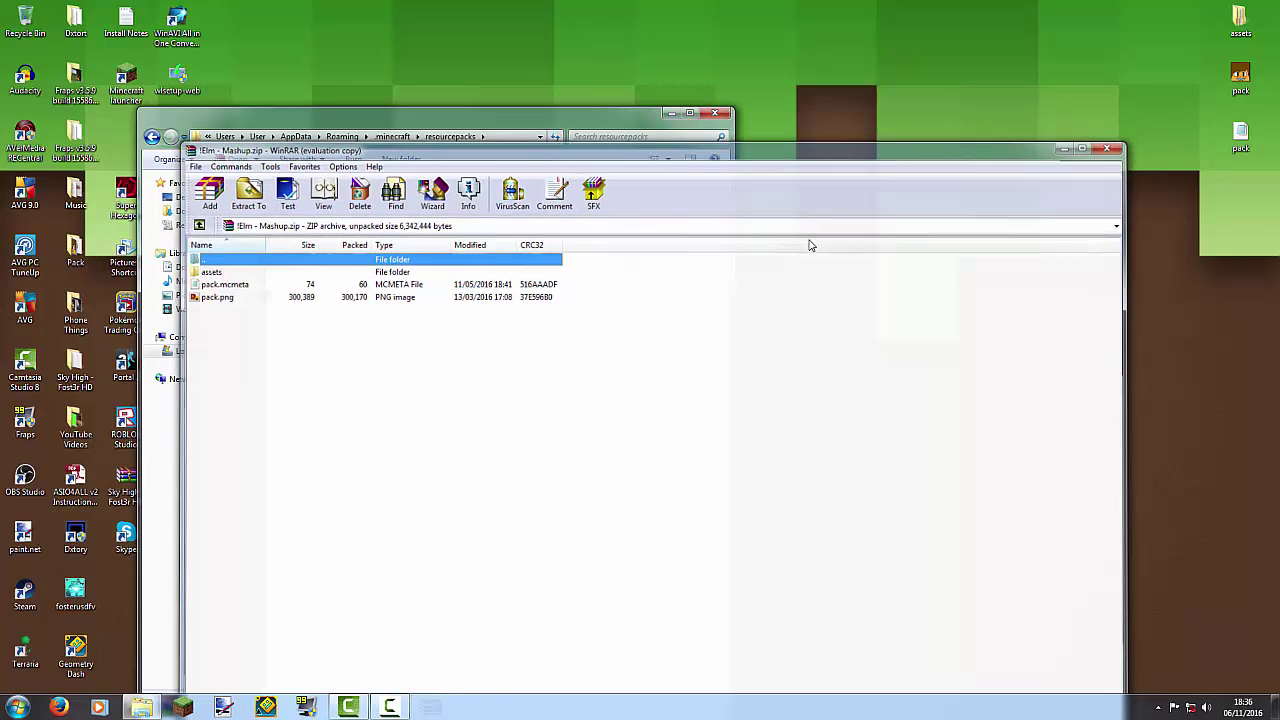
pyautogui.moveTo(785, 247); pyautogui.dragTo(410, 377)
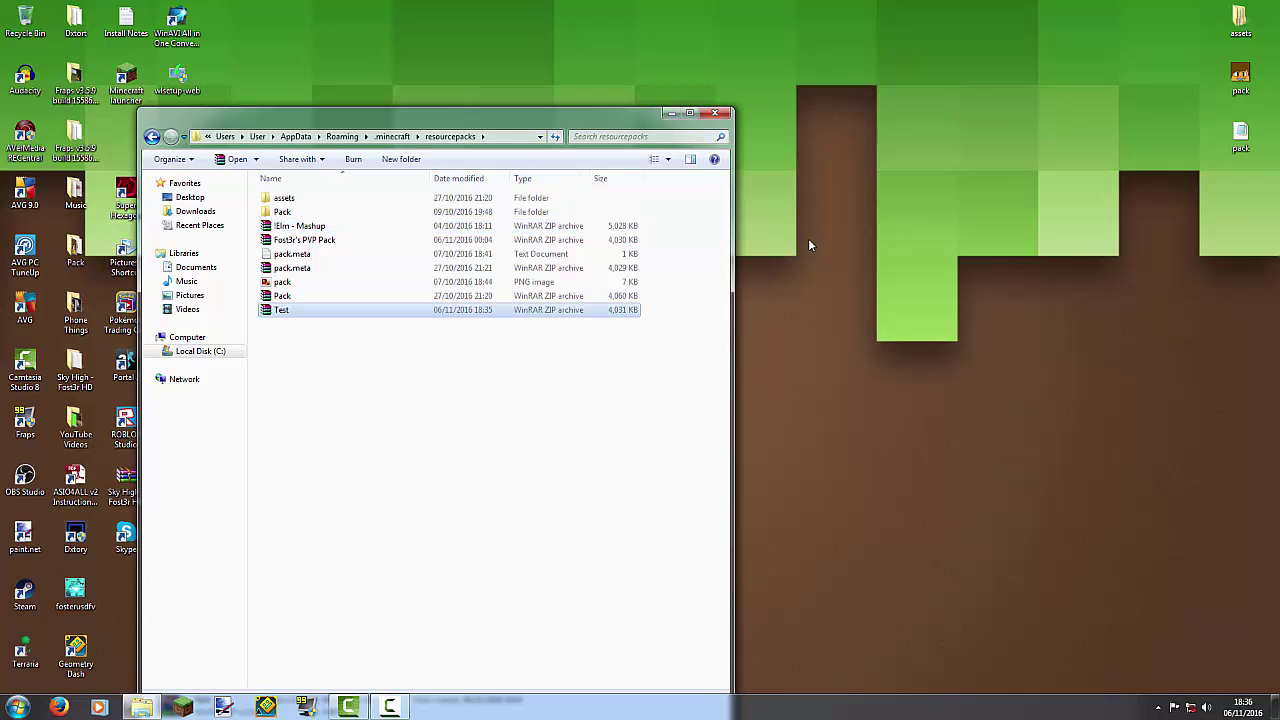
pyautogui.hotkey('alt', 'F4')
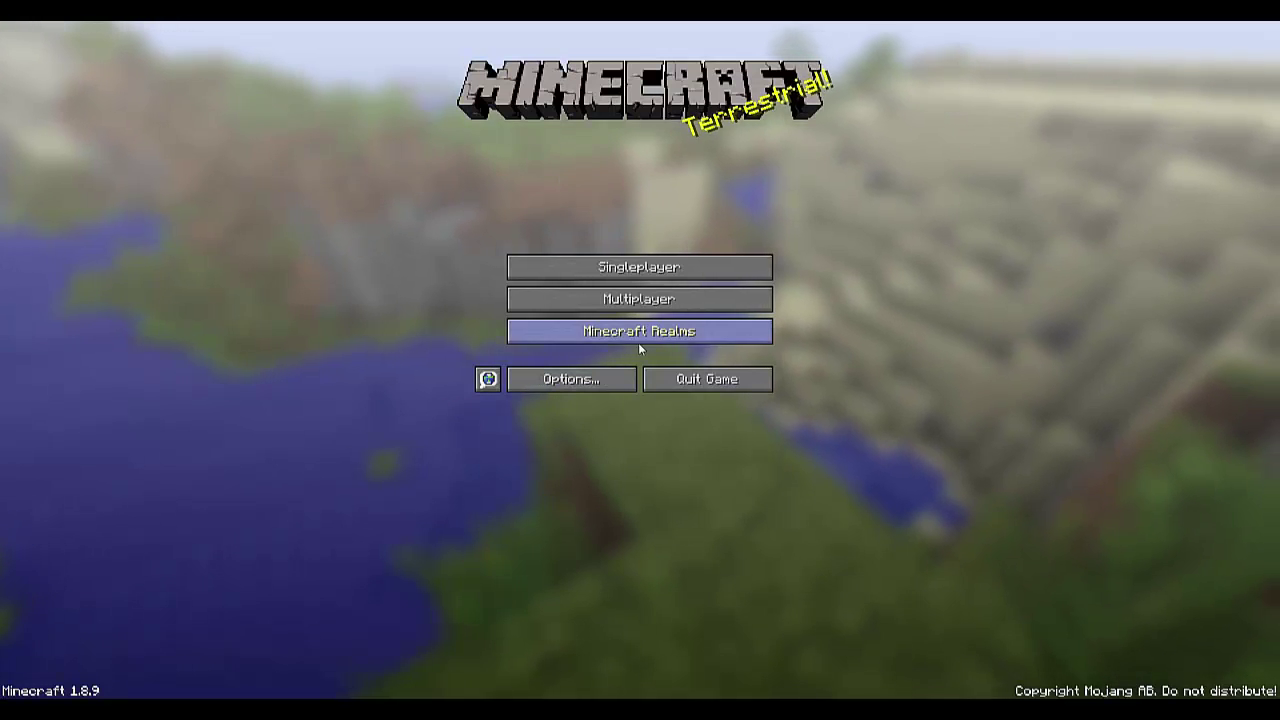
# In Minecraft, activate the Test.zip resource pack and return to the title screen
pyautogui.click(565, 381)
pyautogui.click(533, 335)
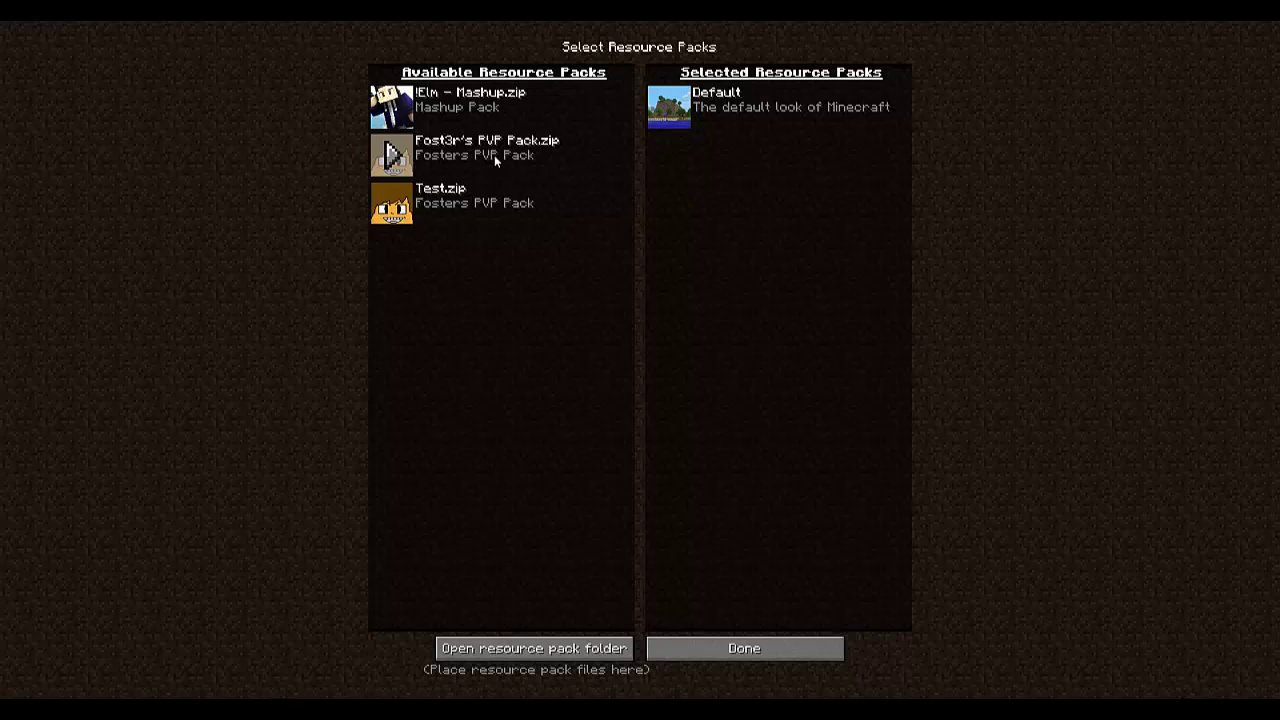
pyautogui.click(391, 201)
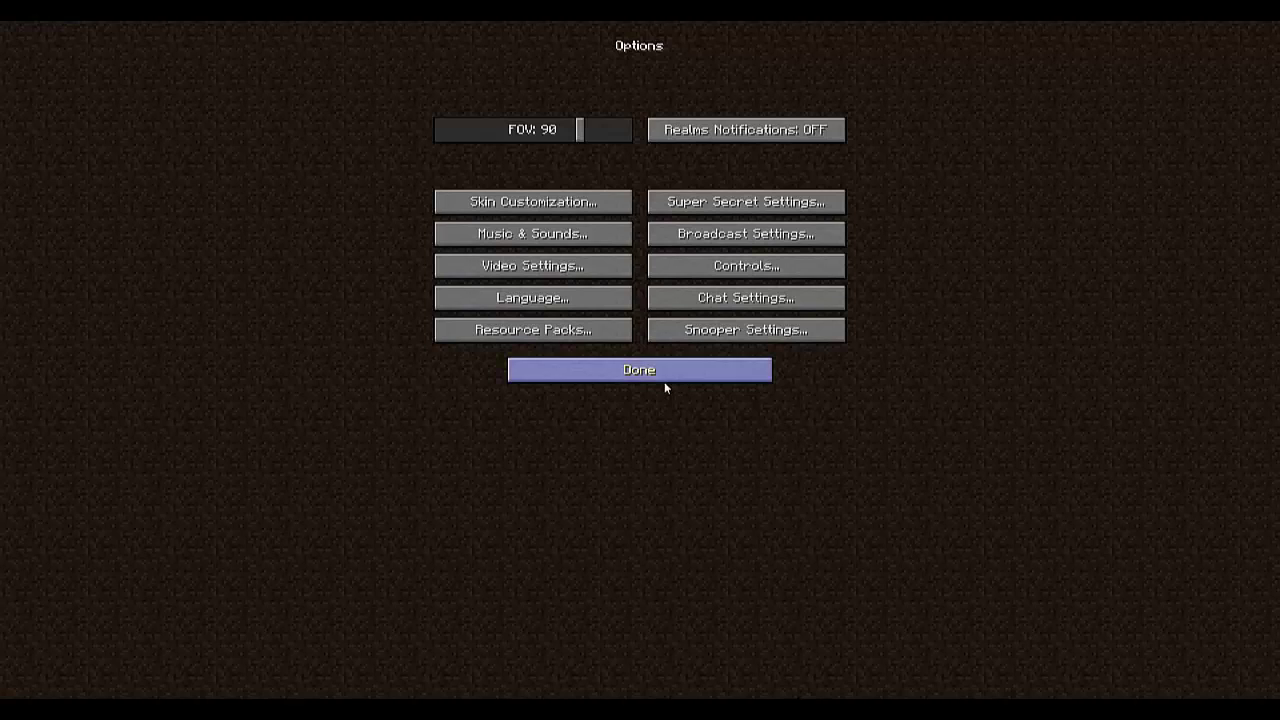
pyautogui.click(664, 378)
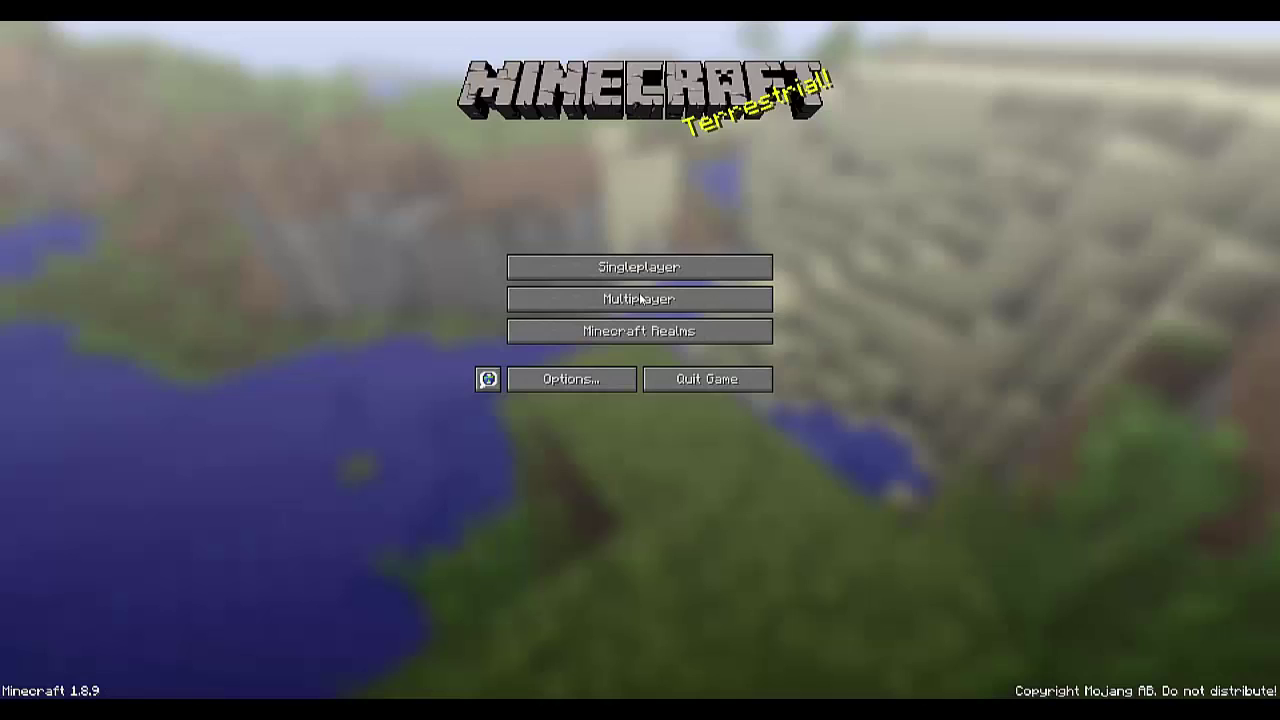
# Enter a singleplayer world and place a coal ore block on the plank wall beside the door
pyautogui.click(645, 264)
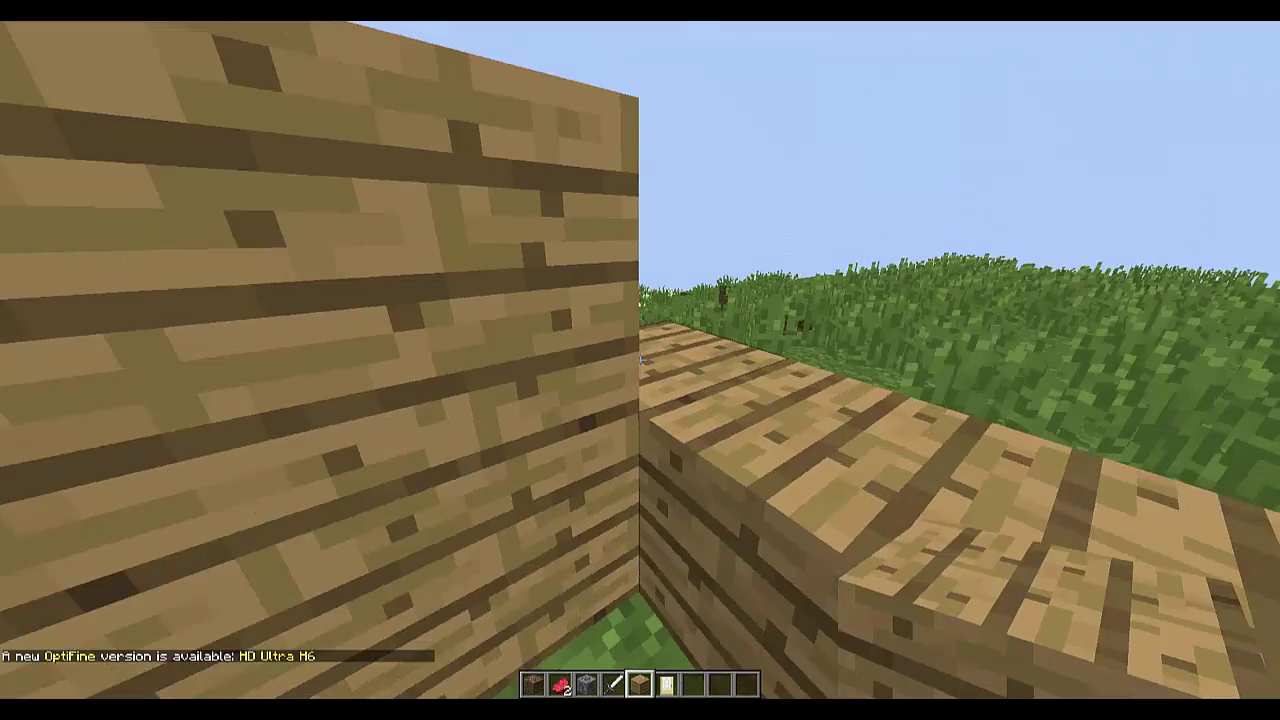
pyautogui.moveTo(640, 360)
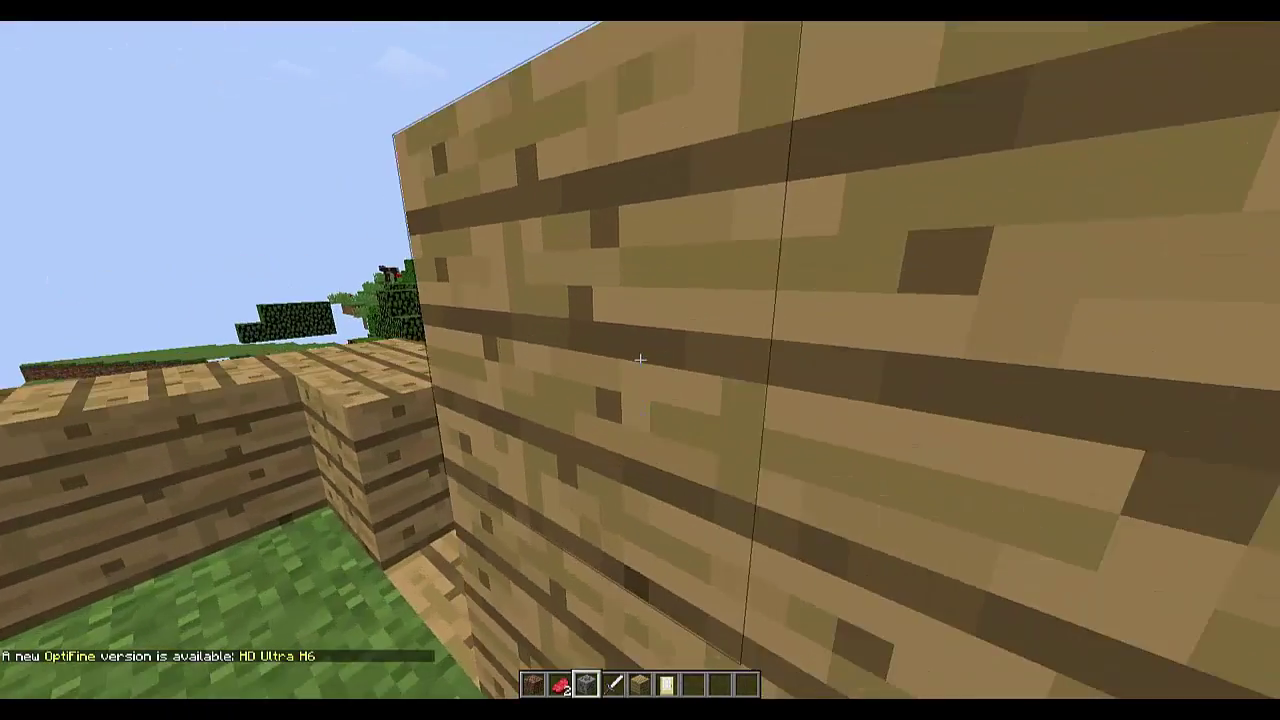
pyautogui.press('3')
pyautogui.rightClick(640, 360)
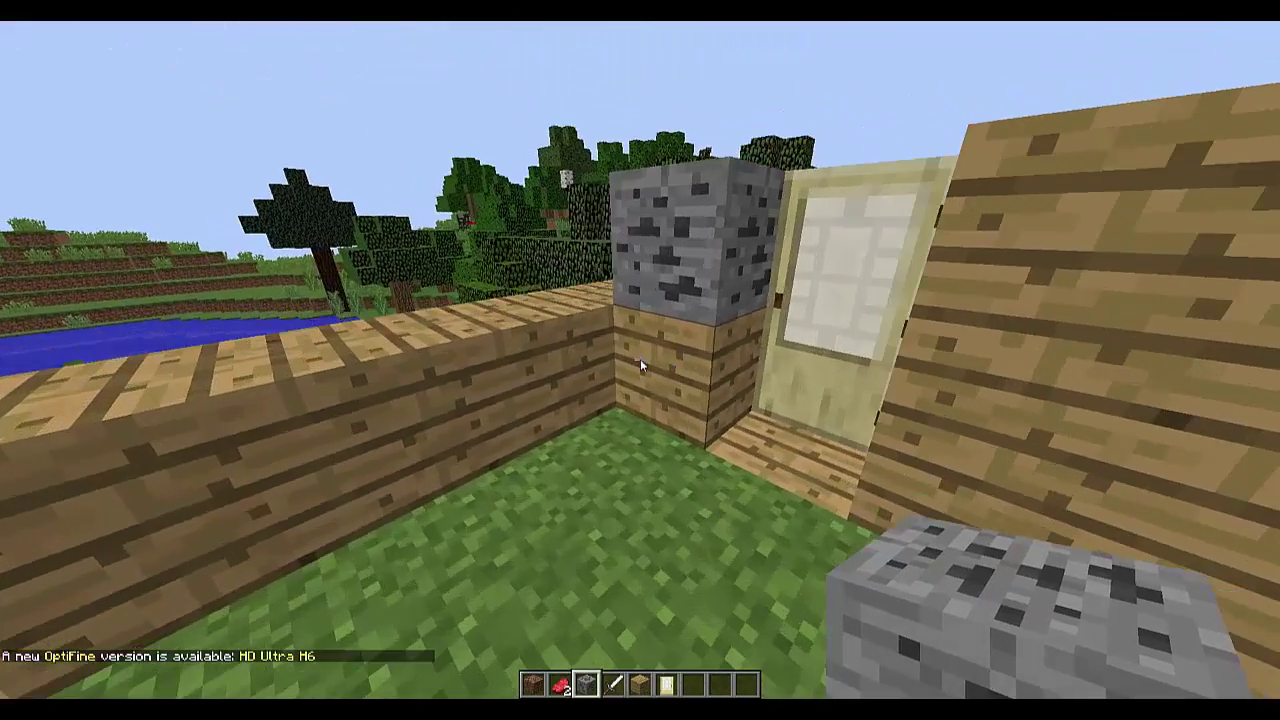
# Search the creative inventory for wood, add a Wooden Sword to the hotbar, and equip it
pyautogui.press('e')
pyautogui.click(750, 255)
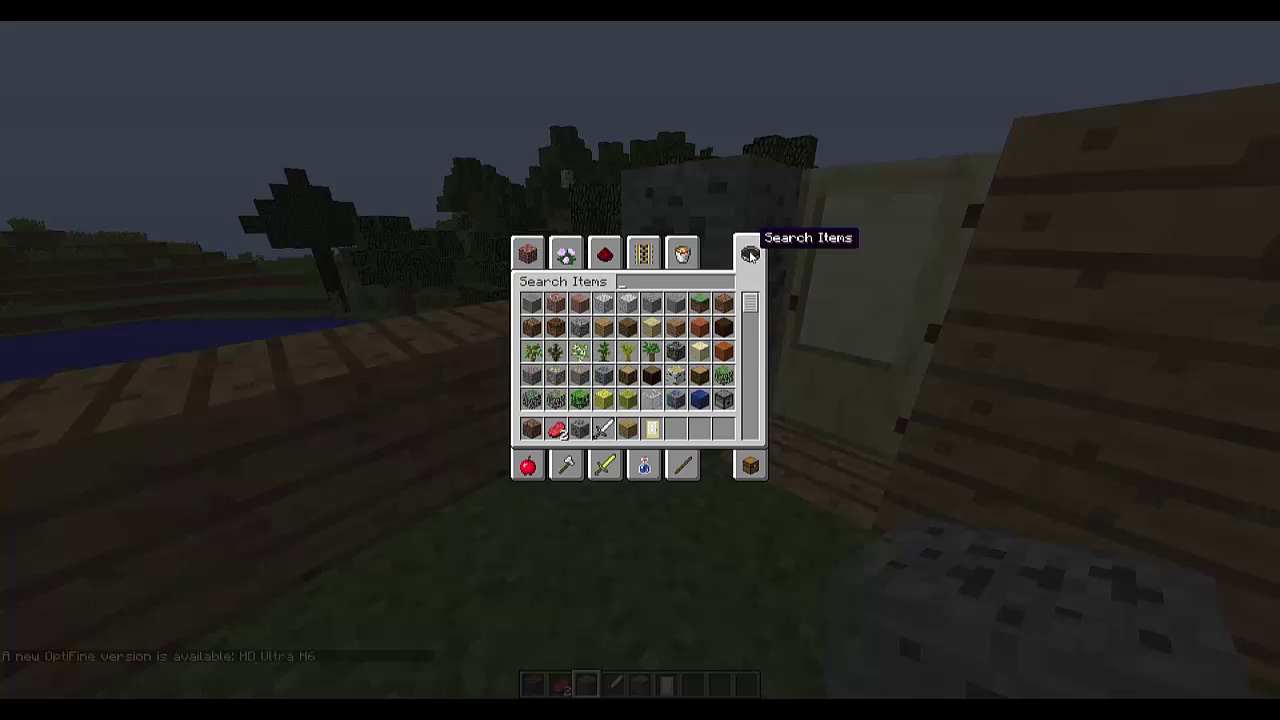
pyautogui.write('w')
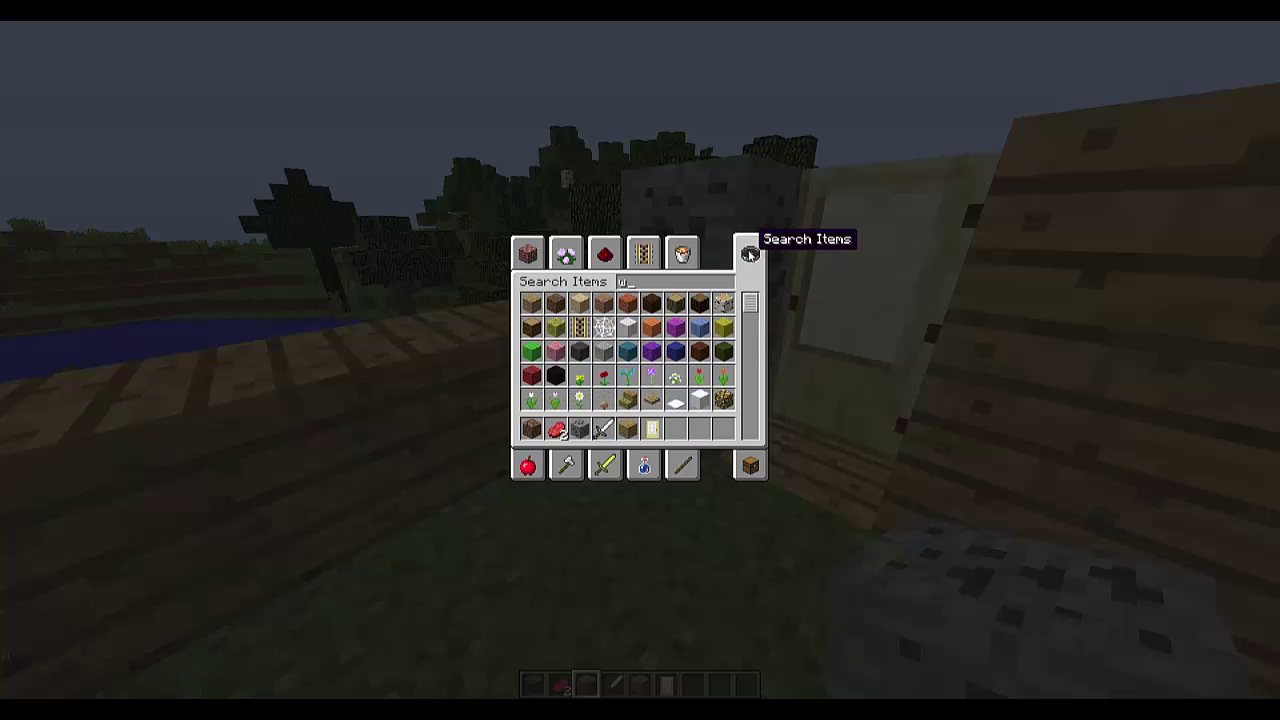
pyautogui.write('ood')
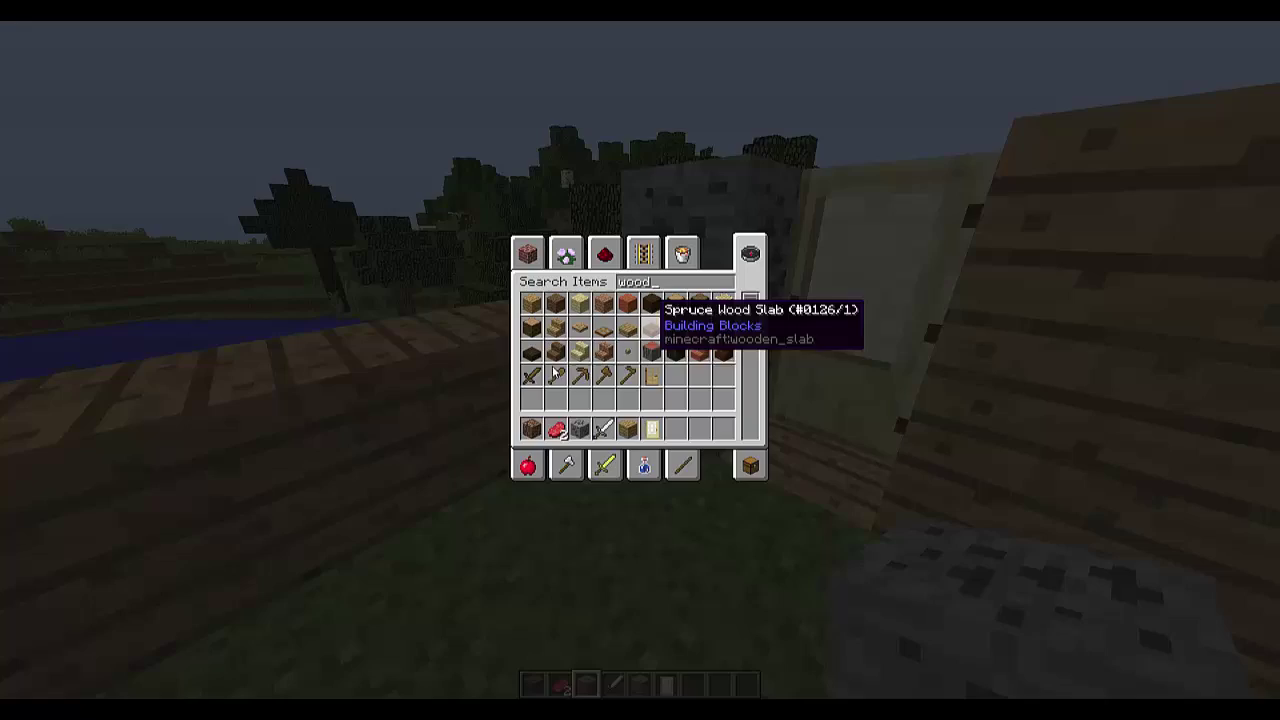
pyautogui.click(535, 377)
pyautogui.click(678, 432)
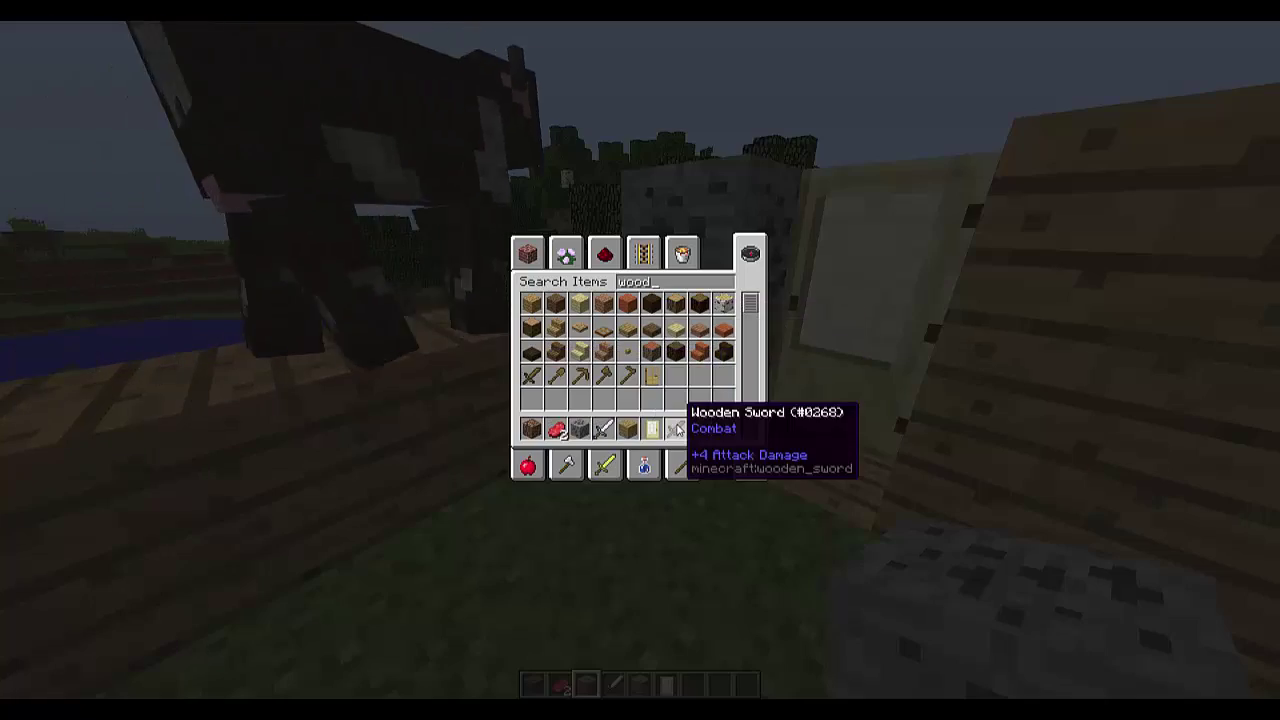
pyautogui.press('Escape')
pyautogui.scroll(-2, 640, 360)
pyautogui.scroll(-2, 640, 360)
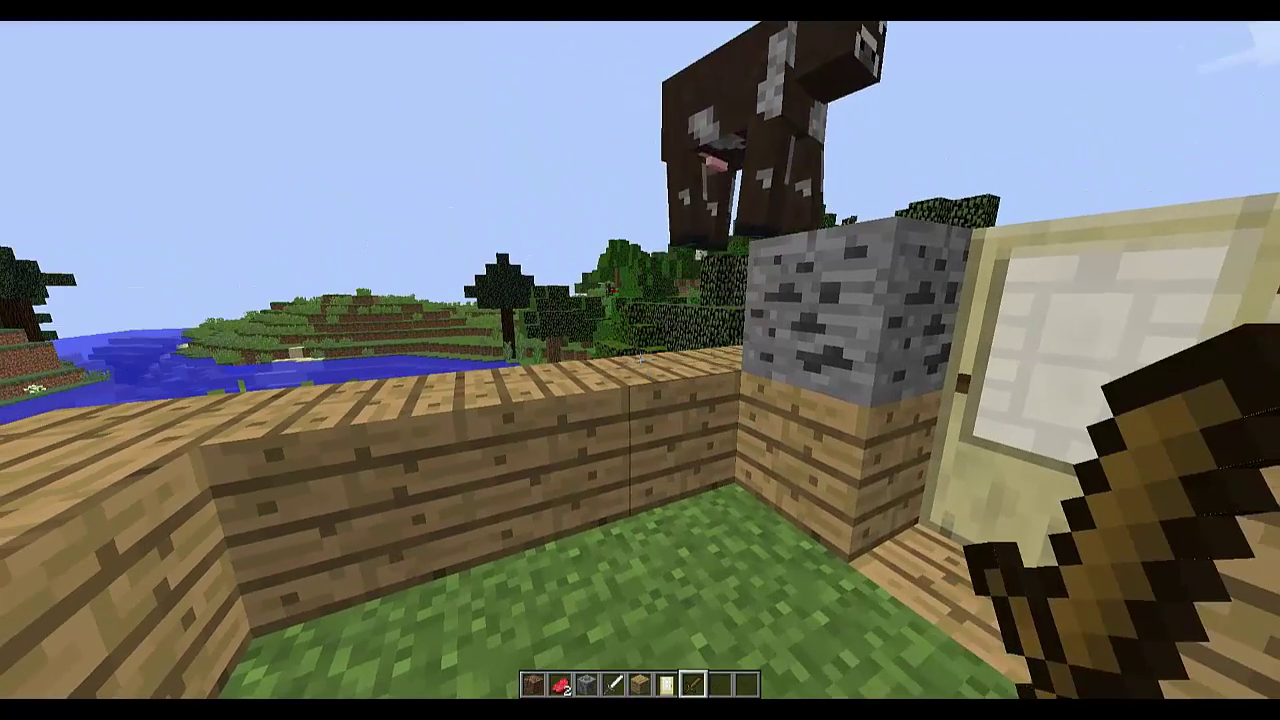
# Kill the cow near the plank structure with the wooden sword and collect its drops
pyautogui.press('w')
pyautogui.press('space')
pyautogui.click(640, 360)
pyautogui.click(640, 360)
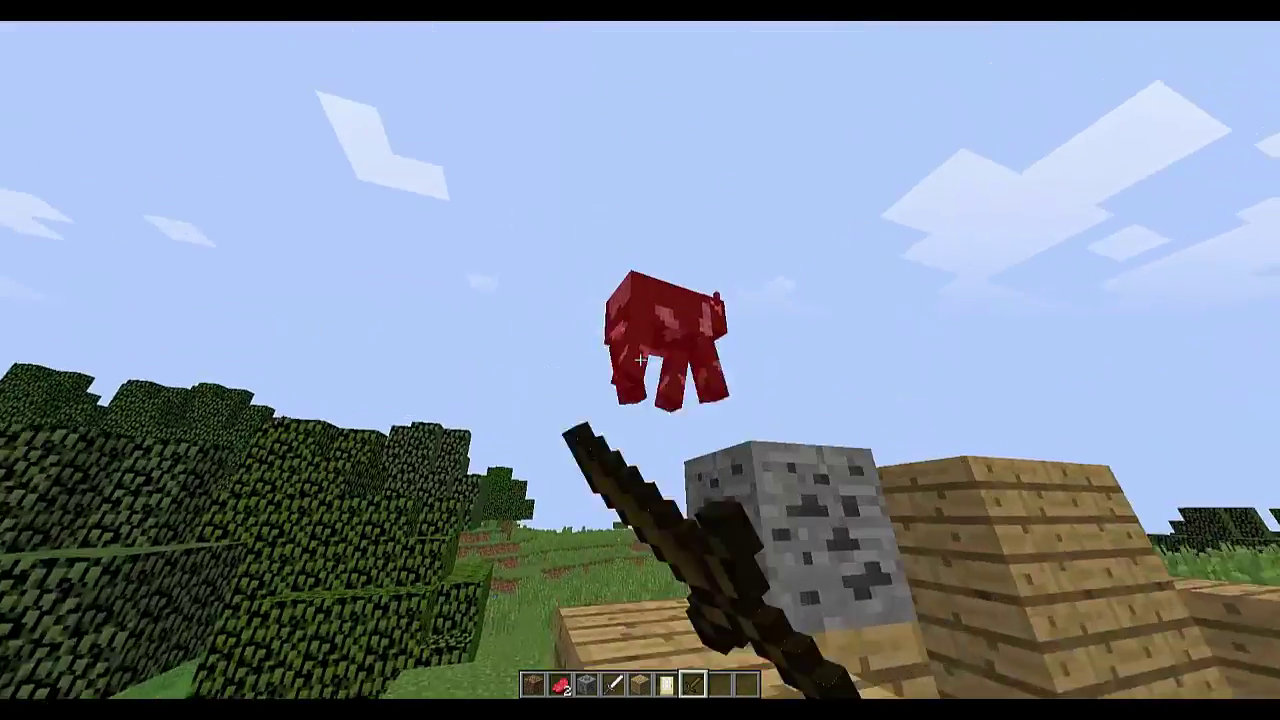
pyautogui.press('w')
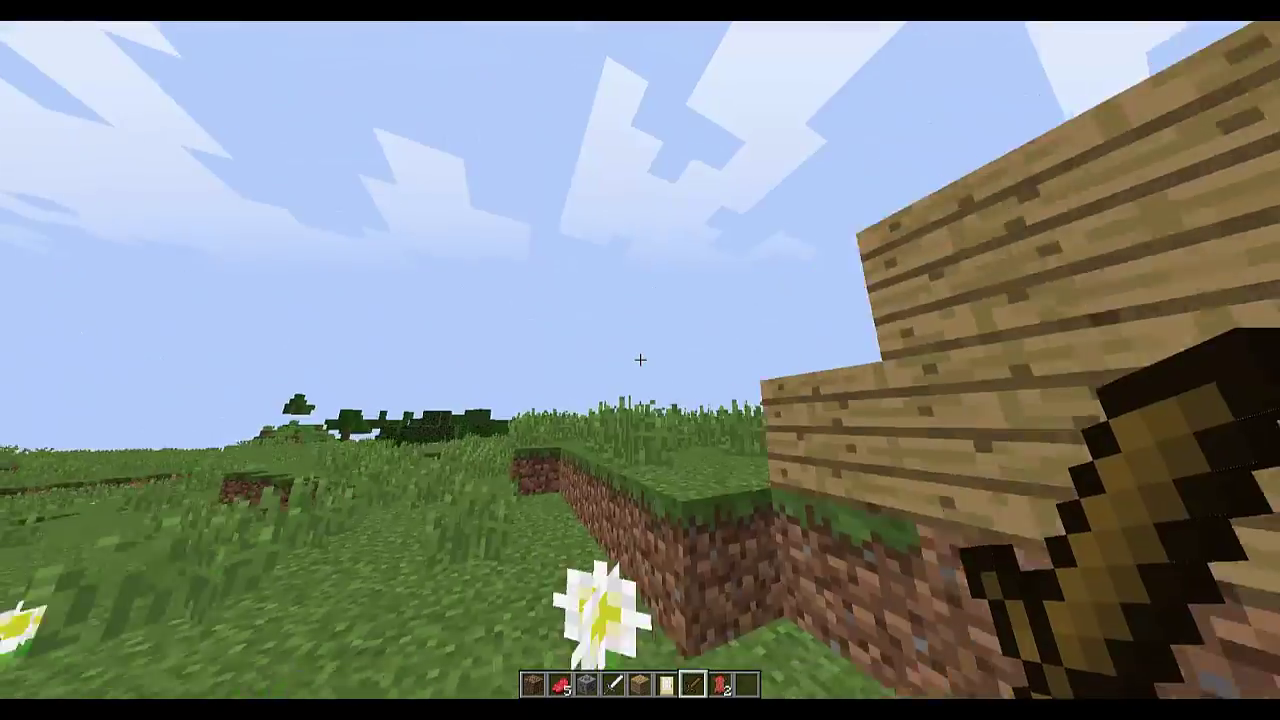
# Walk around the plank structure swinging the wooden sword to examine the sword, grass, door and ore textures
pyautogui.press('w')
pyautogui.click(640, 360)
pyautogui.click(640, 360)
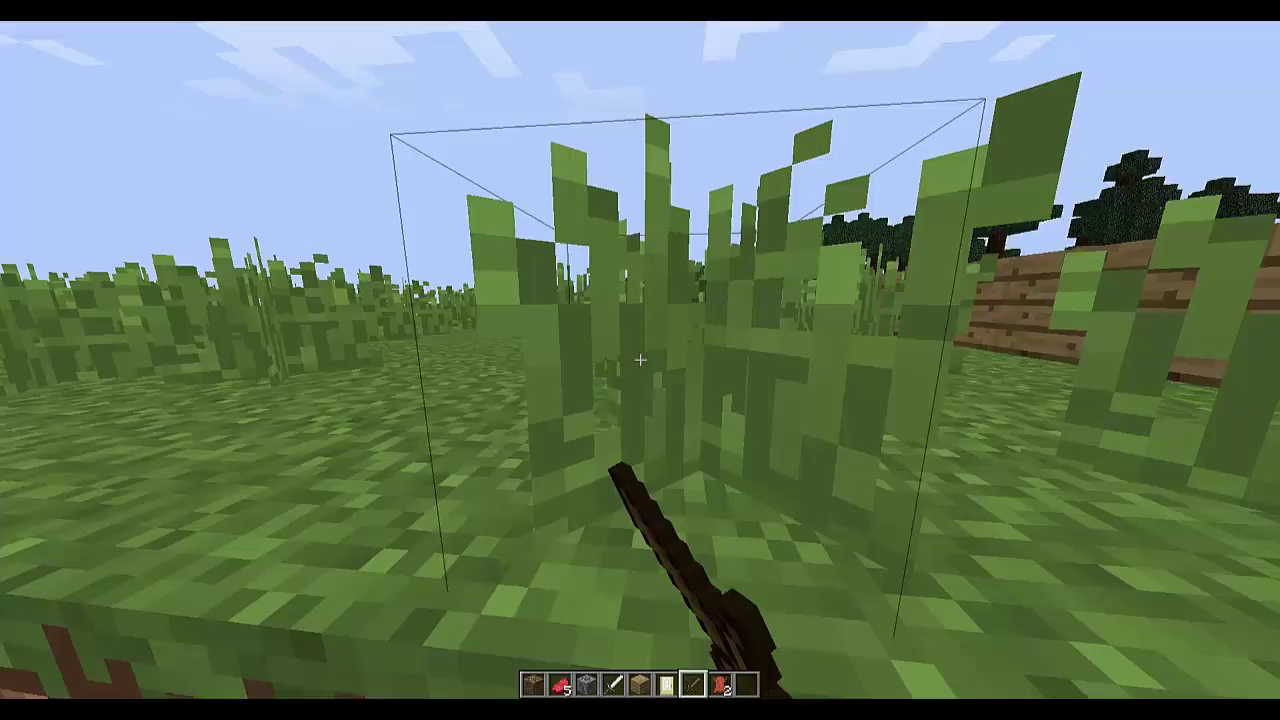
pyautogui.press('space')
pyautogui.press('w')
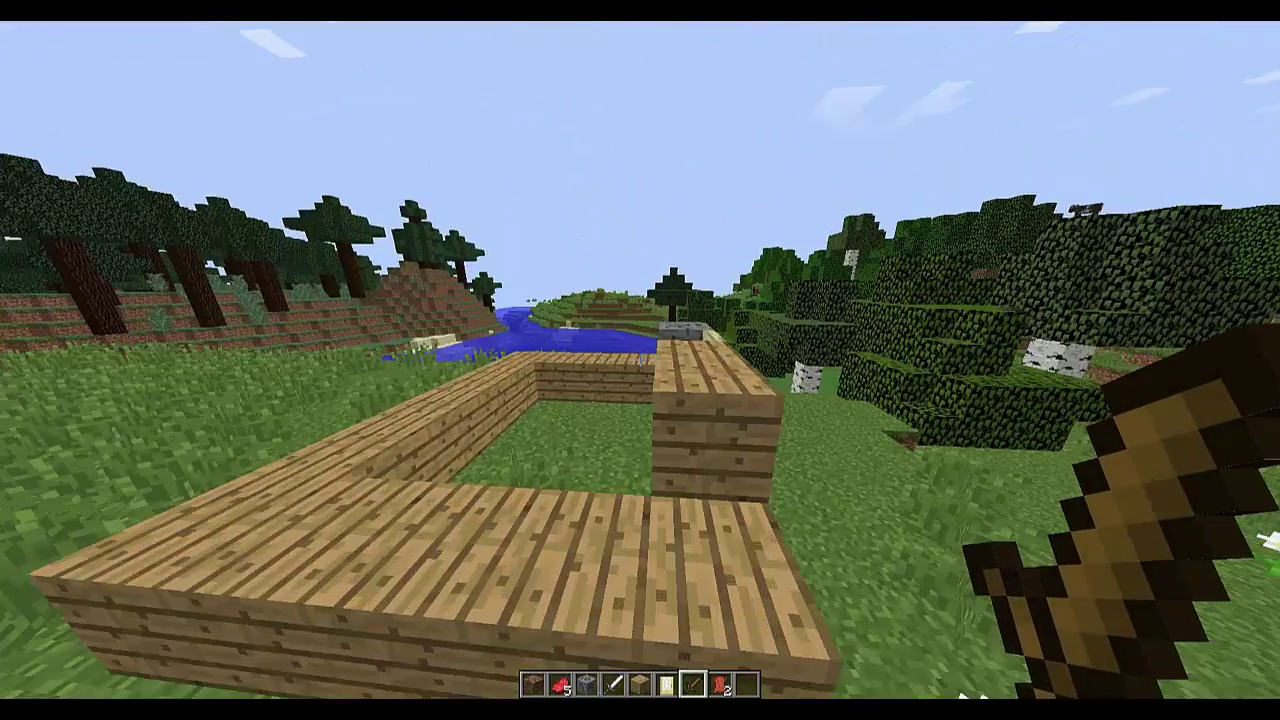
pyautogui.press('w')
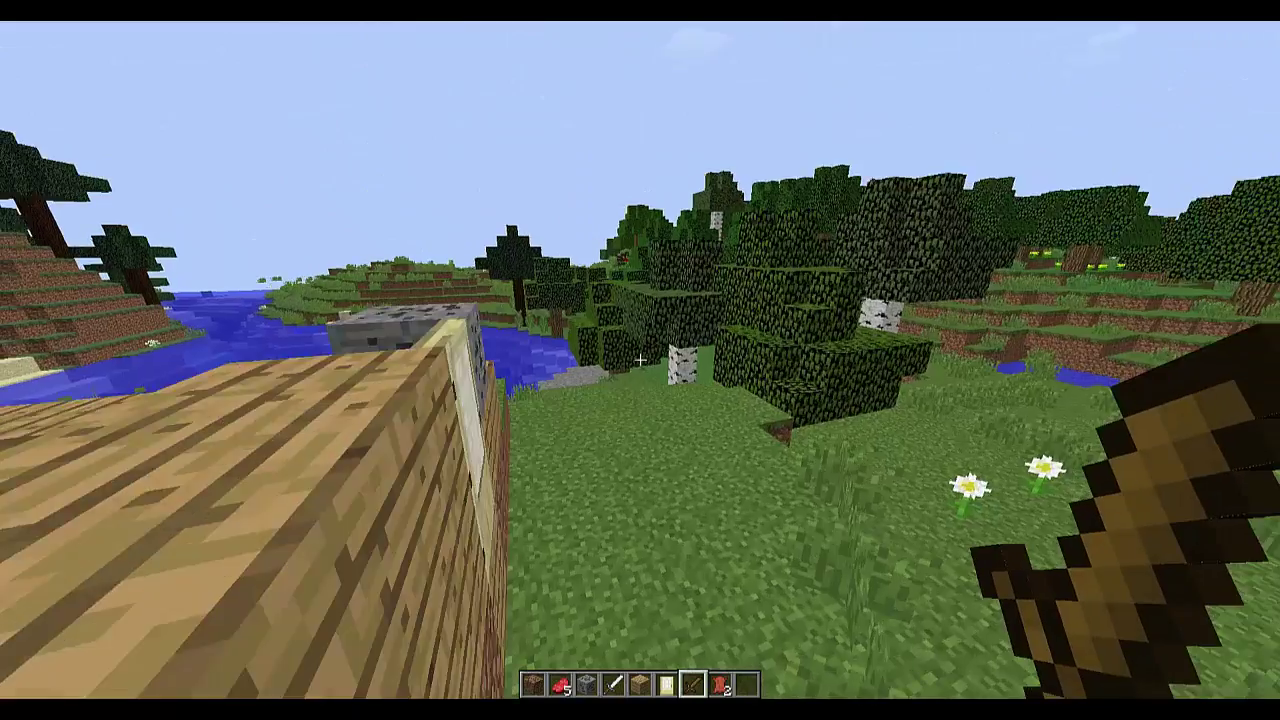
pyautogui.press('w')
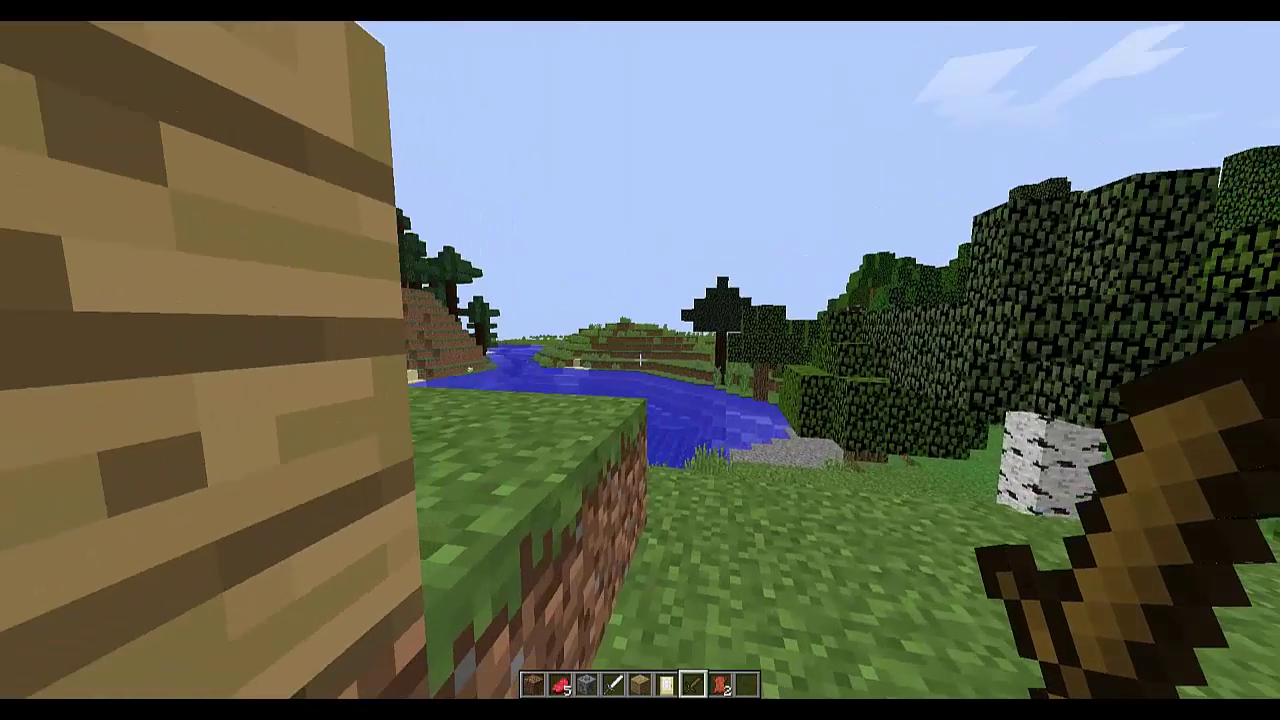
pyautogui.press('s')
pyautogui.press('s')
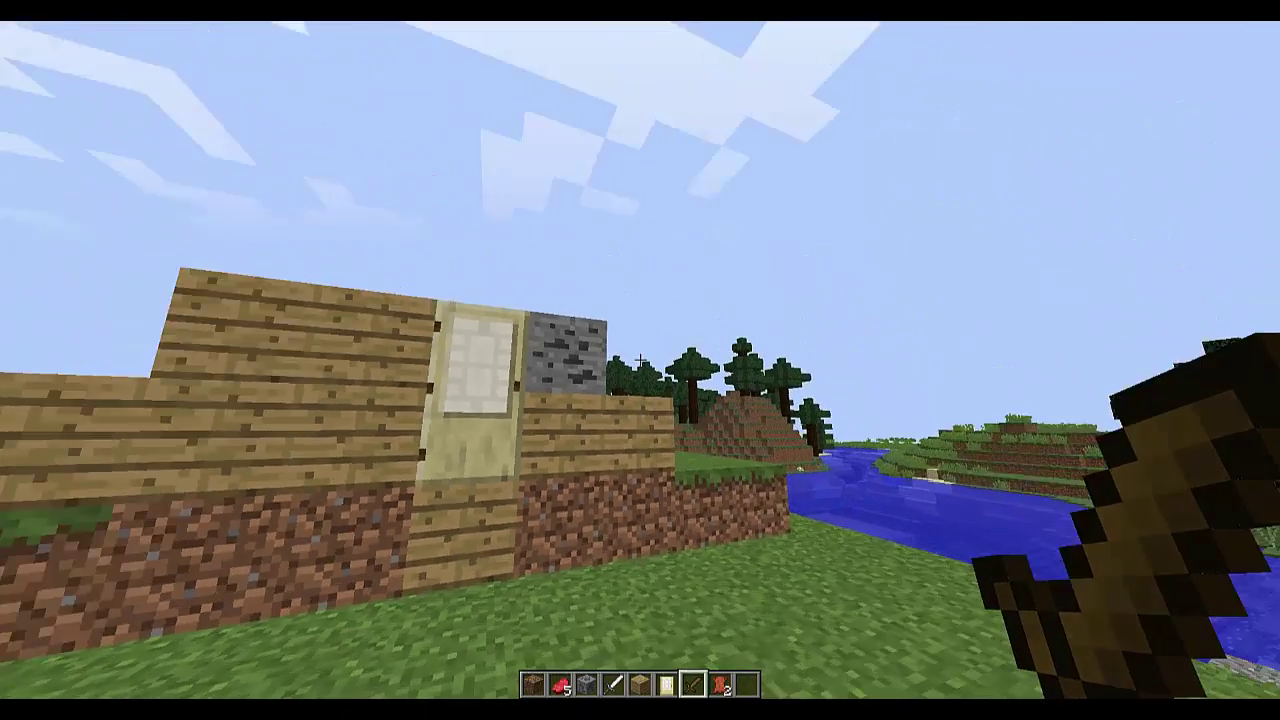
pyautogui.press('w')
# Cycle the camera to the front-facing third-person view to examine the character holding the wooden sword
pyautogui.press('F5')
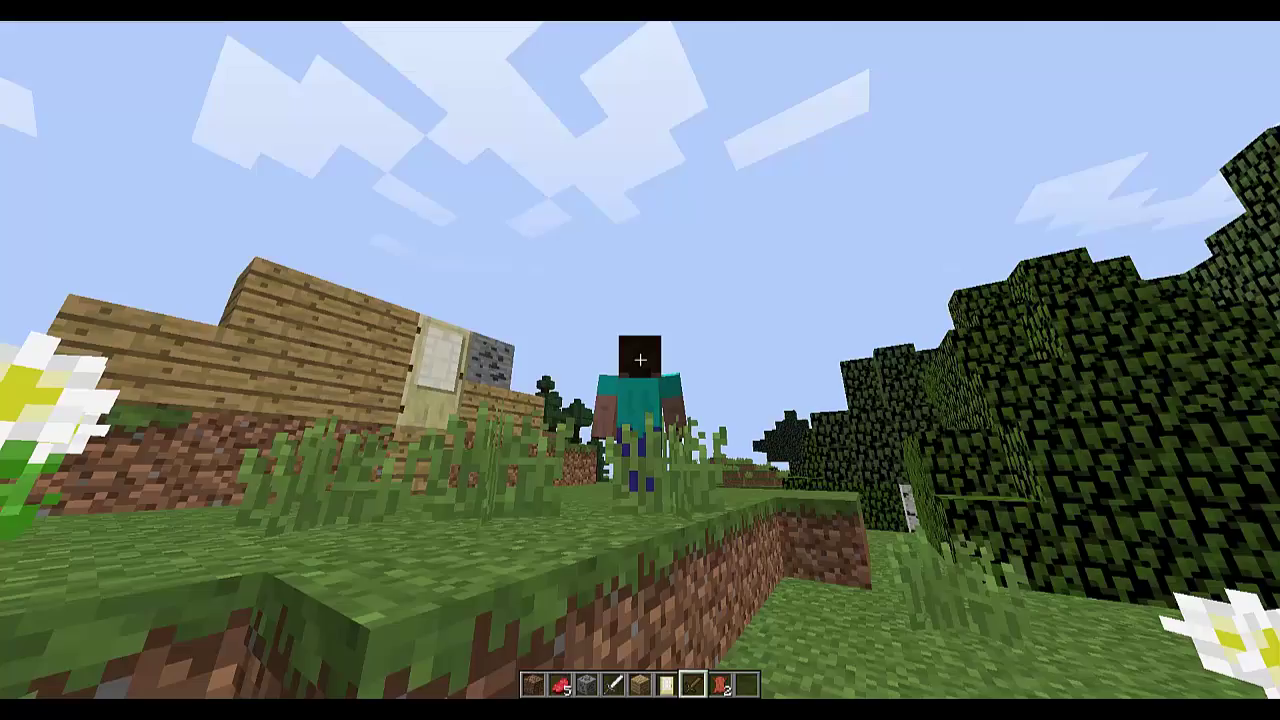
pyautogui.press('F5')
pyautogui.press('w')
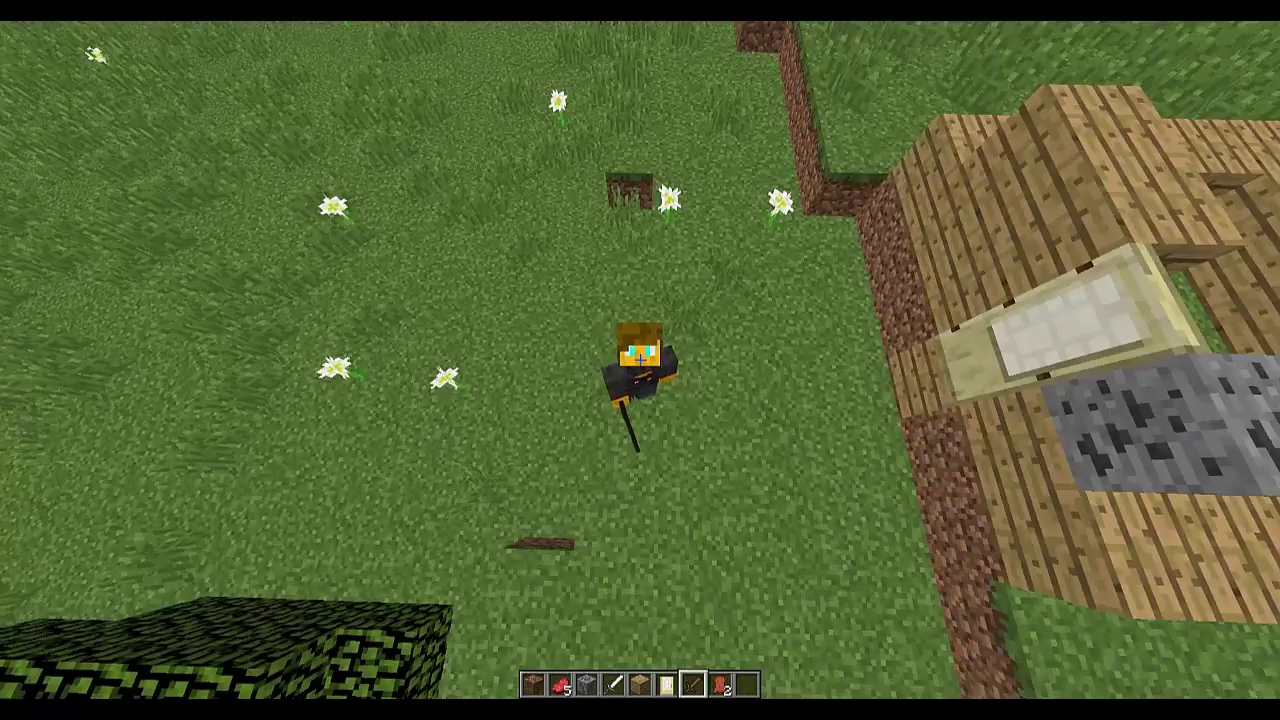